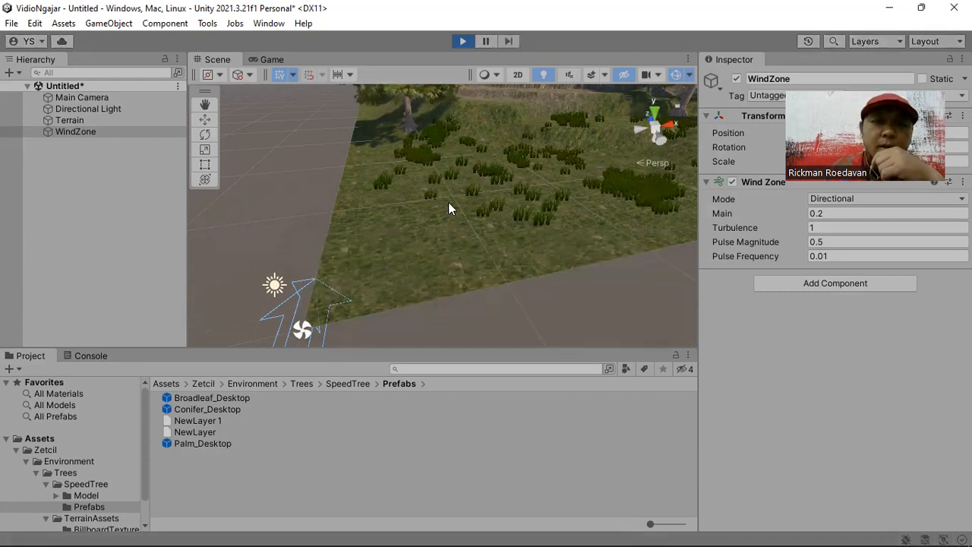
- Check the running scene in the Game view, then stop play mode and return to the Scene view
left_click(271, 60)
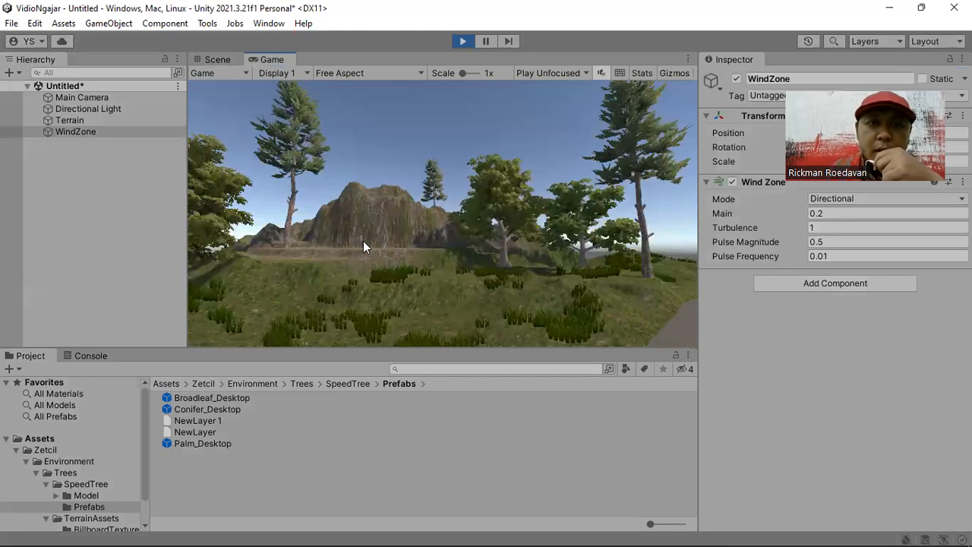
left_click(463, 42)
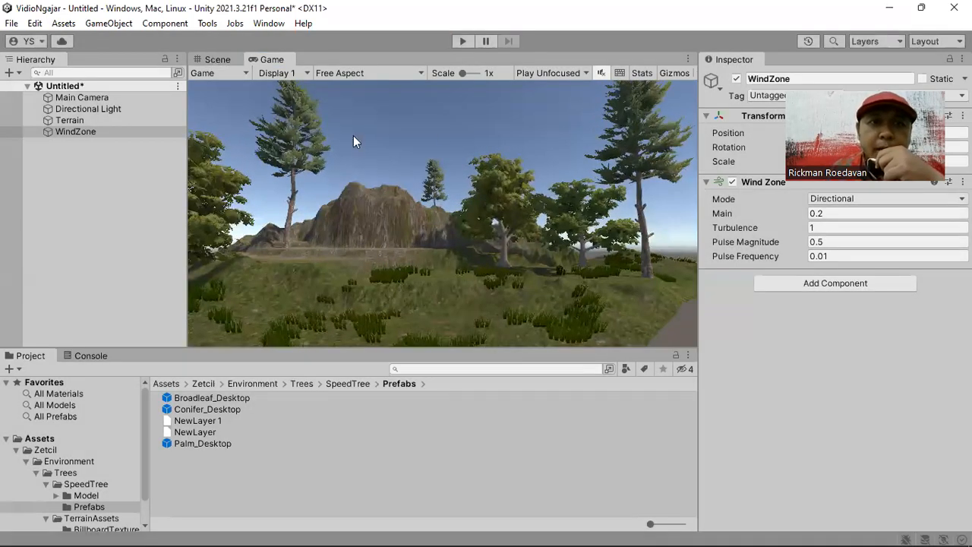
left_click(218, 59)
- Examine the hollow at the top of the terrain's mountain from several angles
middle_click_drag(520, 191, 403, 353)
middle_click_drag(458, 283, 406, 316)
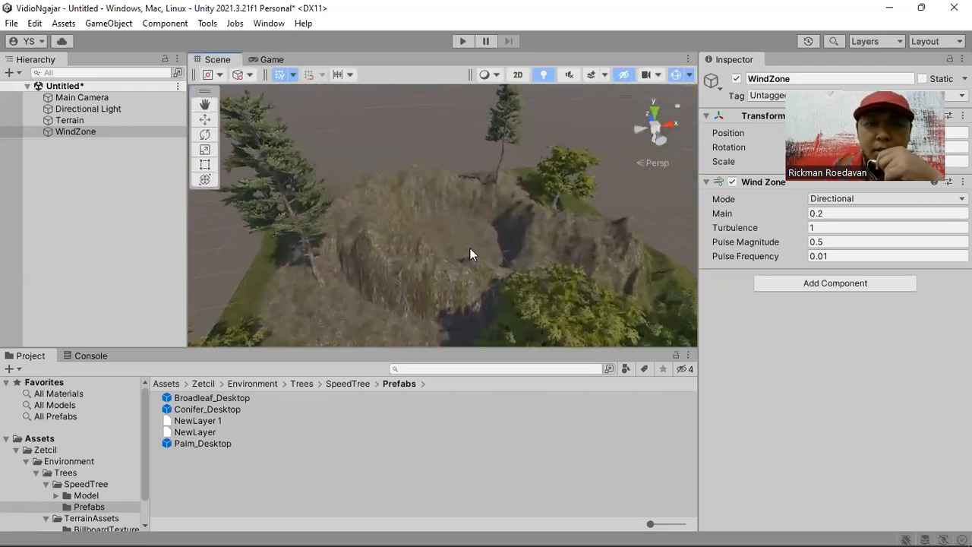
scroll(469, 248, "up", 5)
scroll(470, 248, "up", 5)
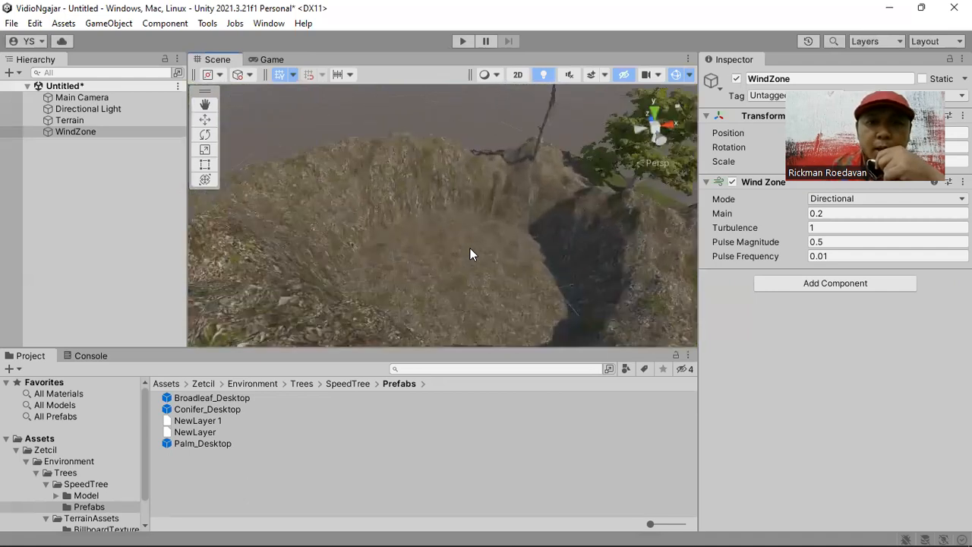
key("Right")
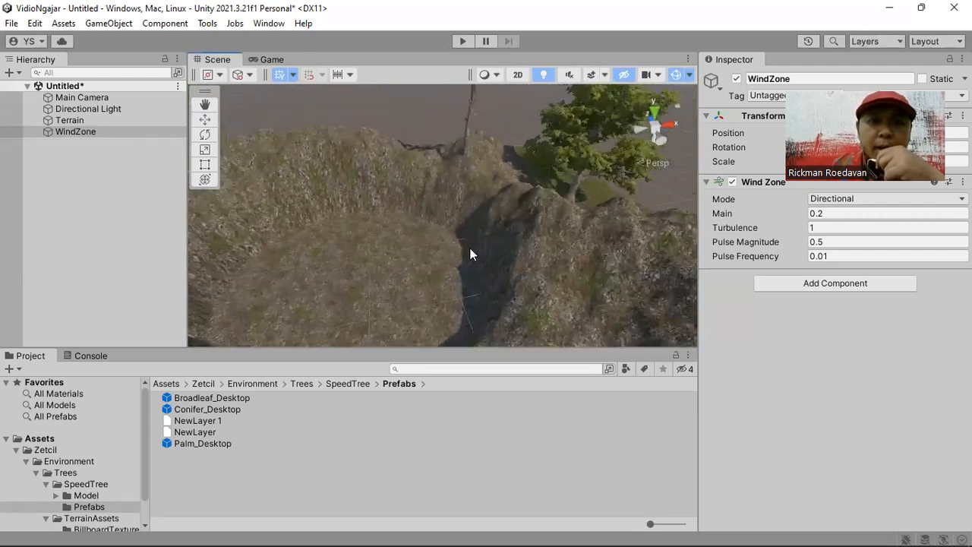
right_click_drag(524, 203, 432, 221)
middle_click_drag(431, 221, 486, 256)
right_click_drag(486, 256, 463, 190)
middle_click_drag(463, 191, 458, 268)
right_click_drag(458, 269, 500, 247)
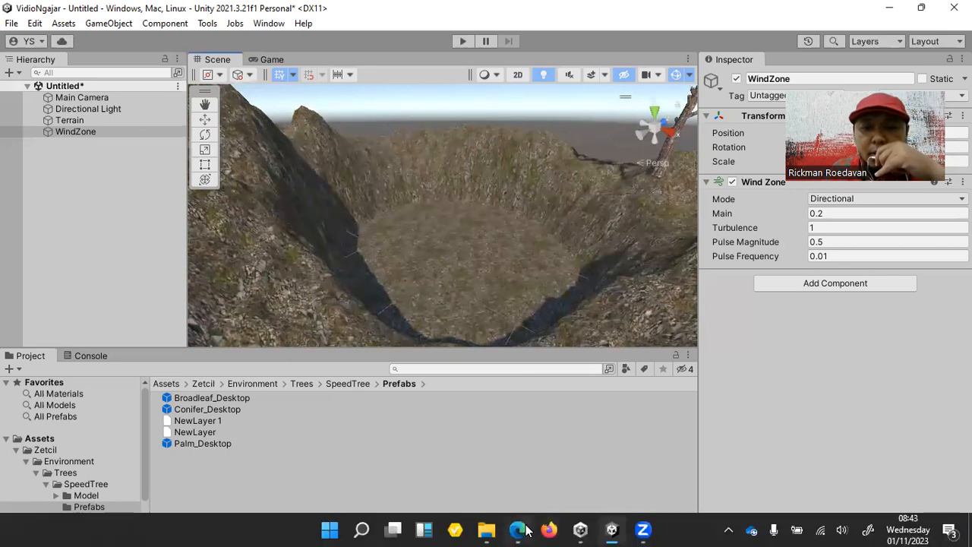
- Switch to Microsoft Edge and go to section 1.5 Environment Visualization in the Zetcil 101 document
left_click(518, 535)
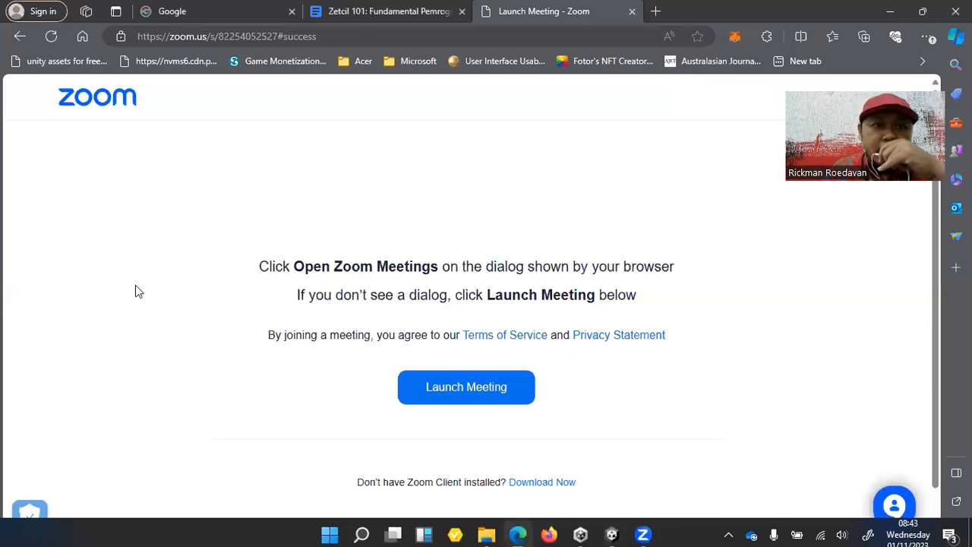
key("ctrl+shift+Tab")
scroll(102, 364, "down", 4)
scroll(103, 363, "down", 12)
scroll(104, 360, "down", 8)
scroll(104, 358, "down", 9)
scroll(104, 358, "down", 5)
scroll(104, 358, "down", 1)
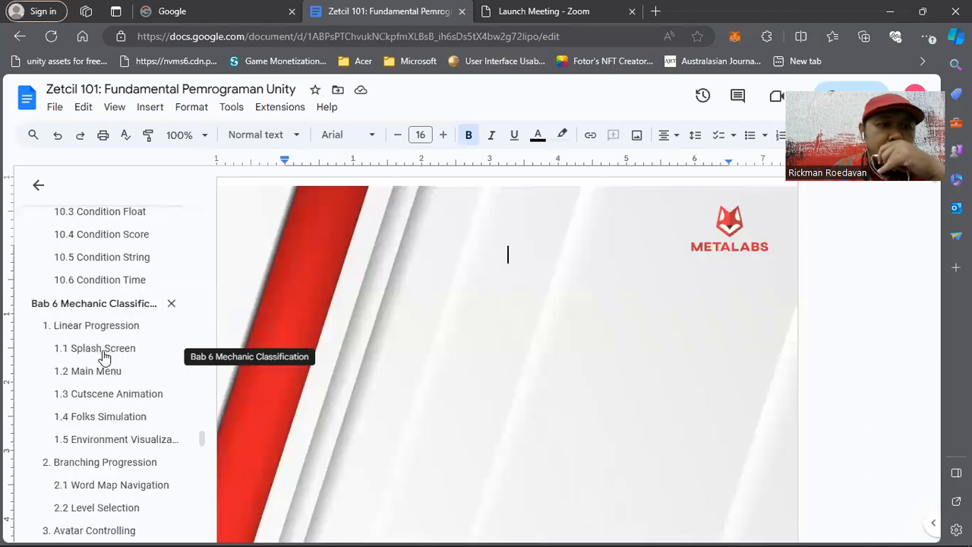
left_click(104, 442)
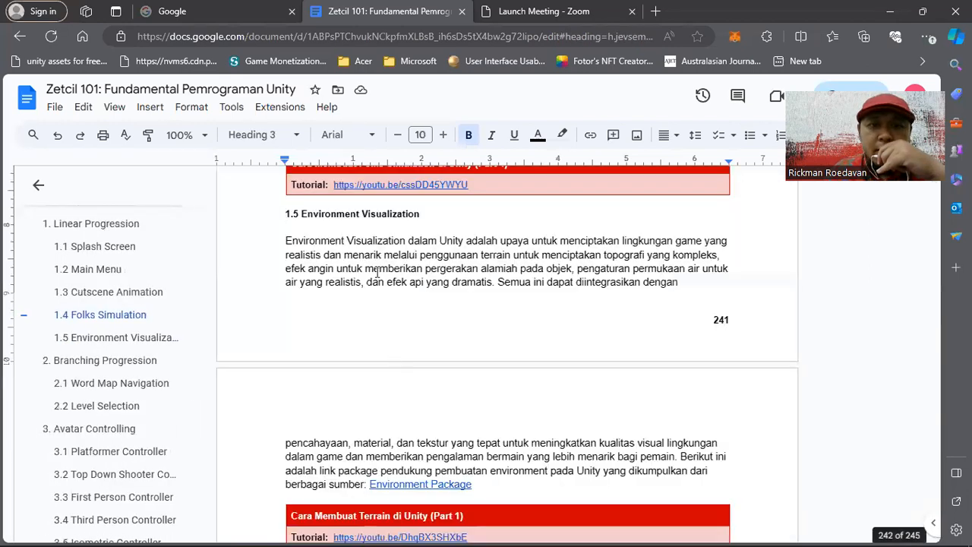
- Open the Google Drive folder linked as Environment Package in the section text
scroll(371, 362, "down", 2)
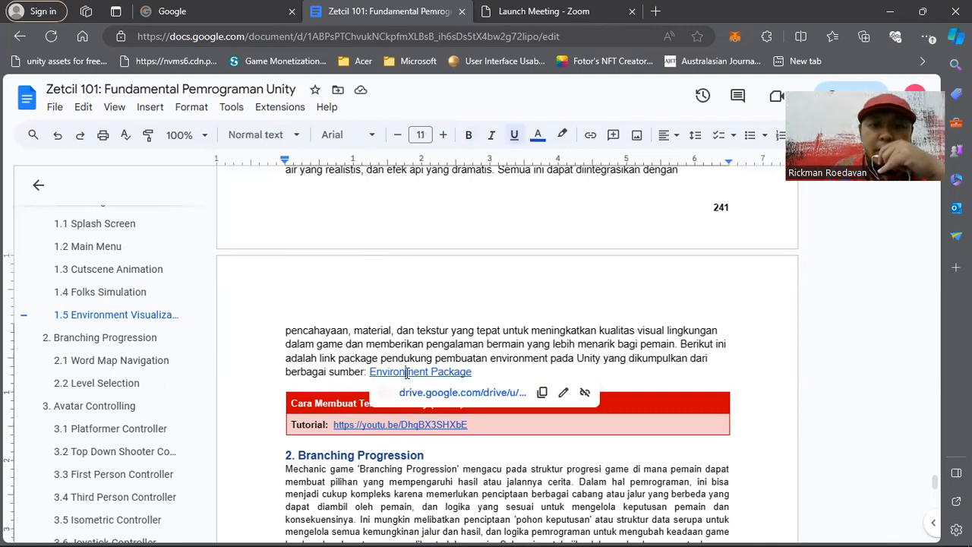
left_click(407, 373)
left_click(423, 393)
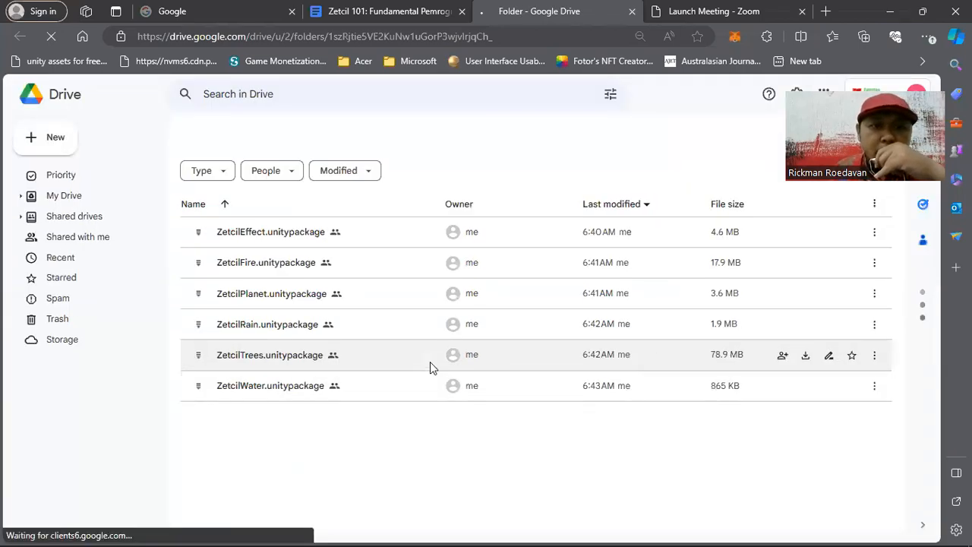
left_click(293, 386)
key("Up")
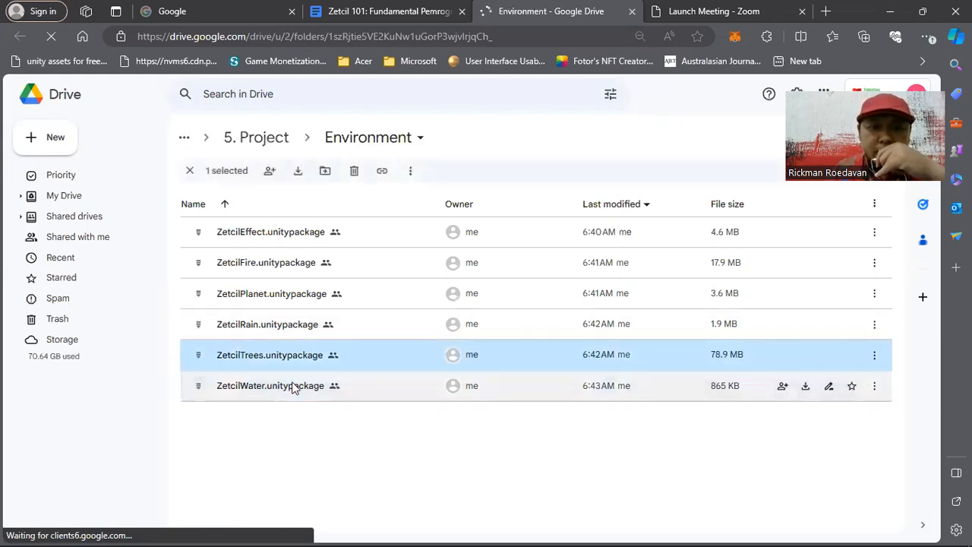
key("shift+F10")
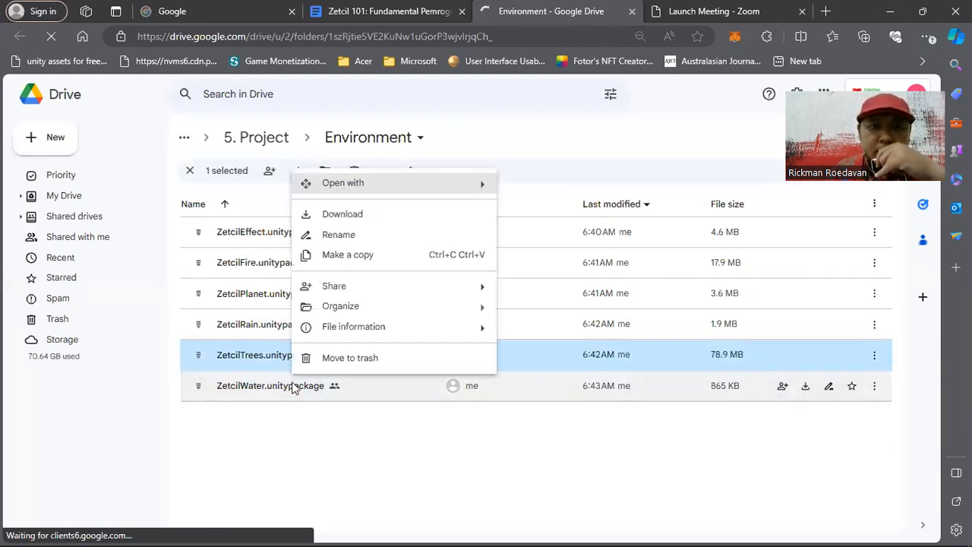
left_click(347, 216)
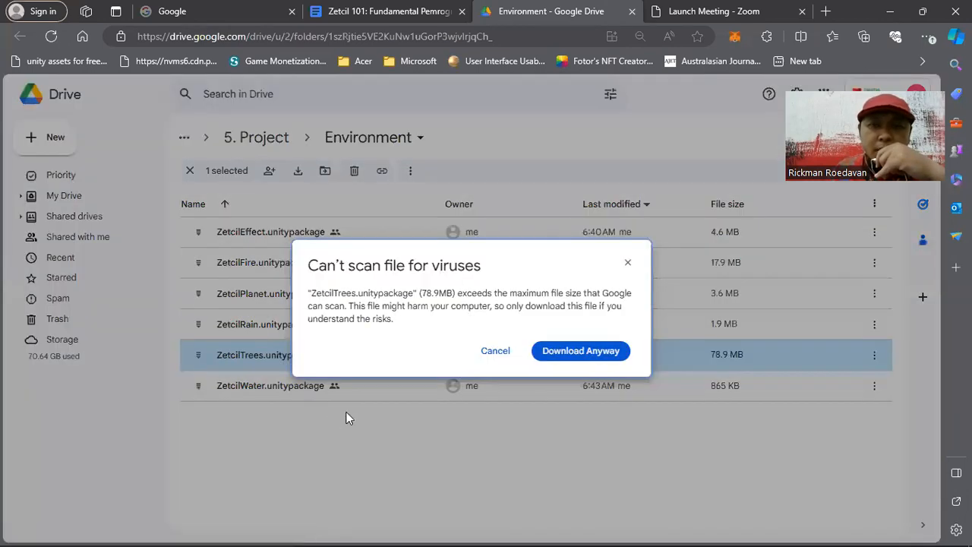
left_click(495, 350)
- Download ZetcilWater.unitypackage and ZetcilRain.unitypackage from the Environment folder
left_click(293, 392)
right_click(293, 393)
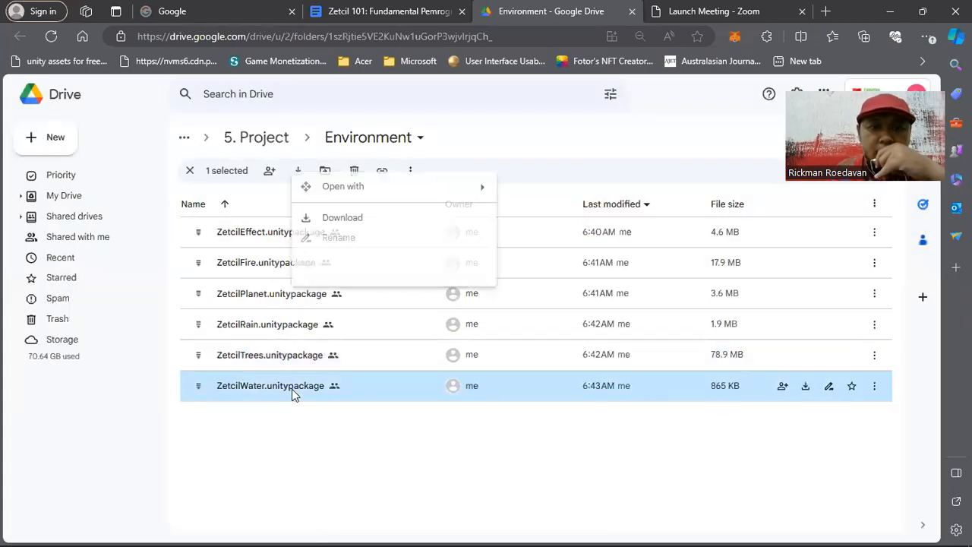
left_click(346, 219)
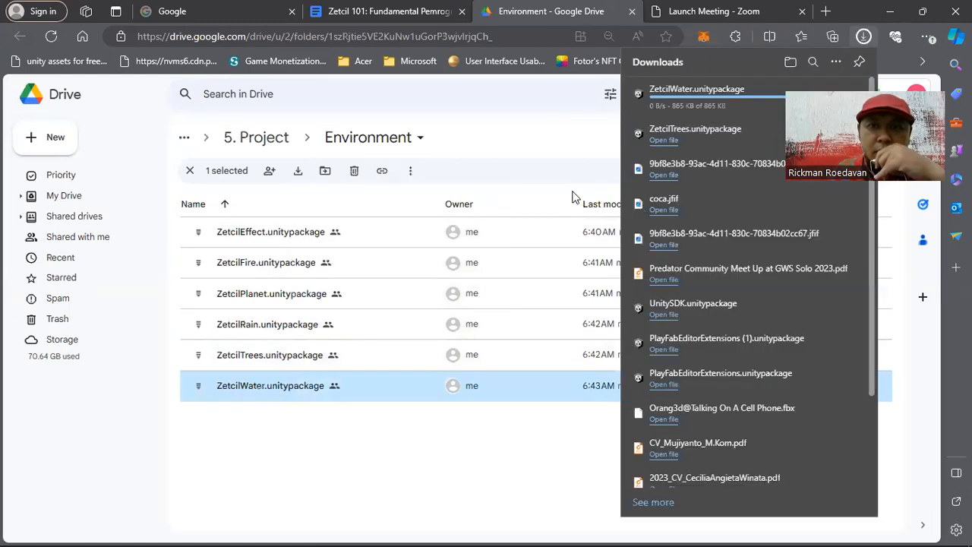
left_click(285, 329)
right_click(285, 328)
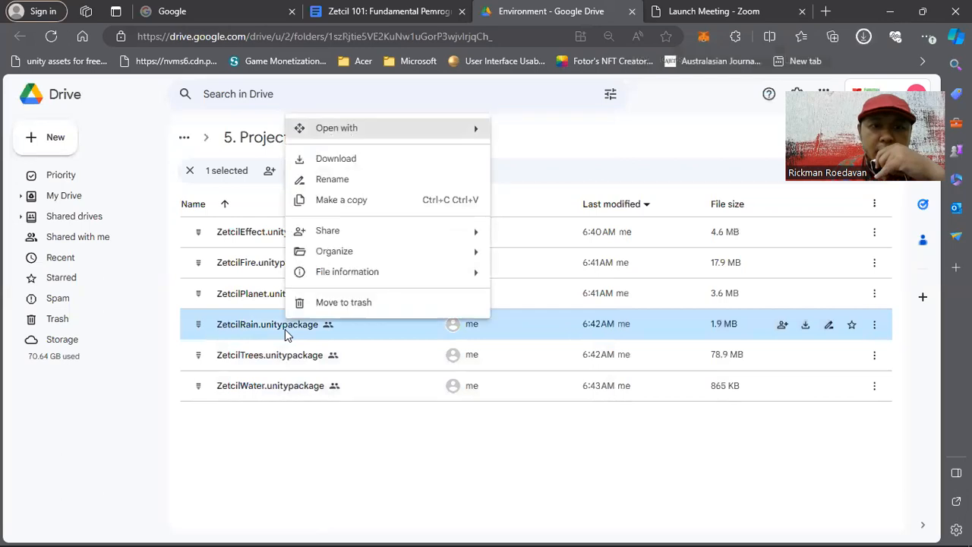
left_click(357, 160)
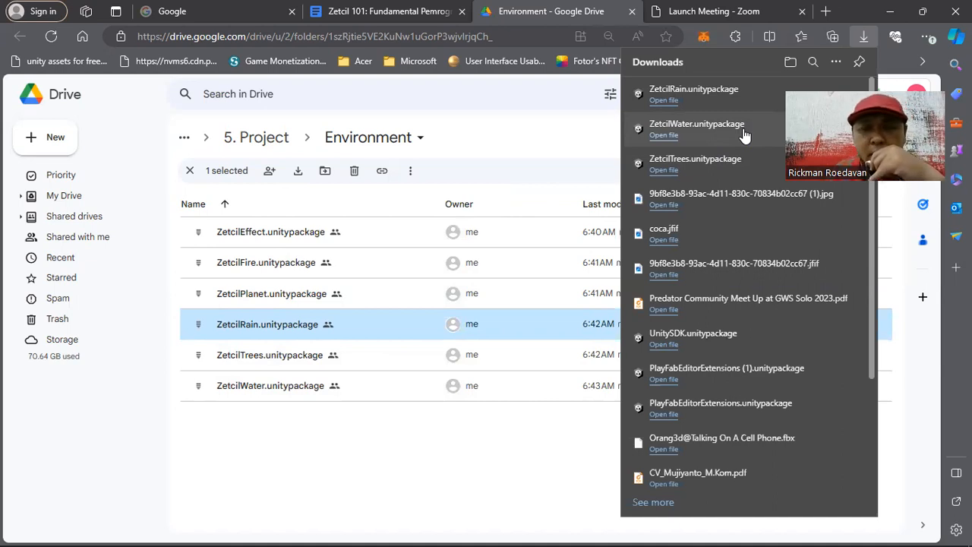
- Bring the downloaded ZetcilWater package into the Unity project and import all of its contents
left_click_drag(743, 134, 398, 486)
key("alt+Tab")
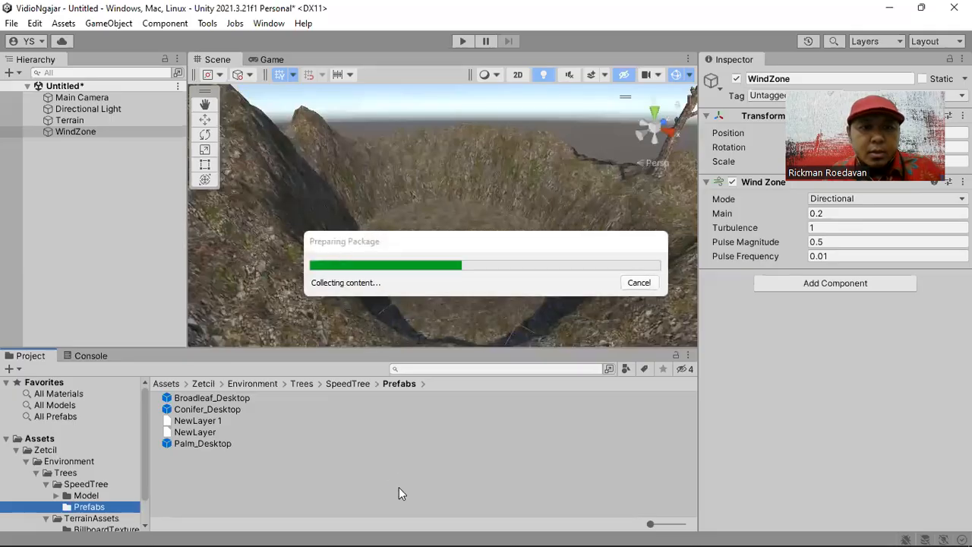
left_click(372, 510)
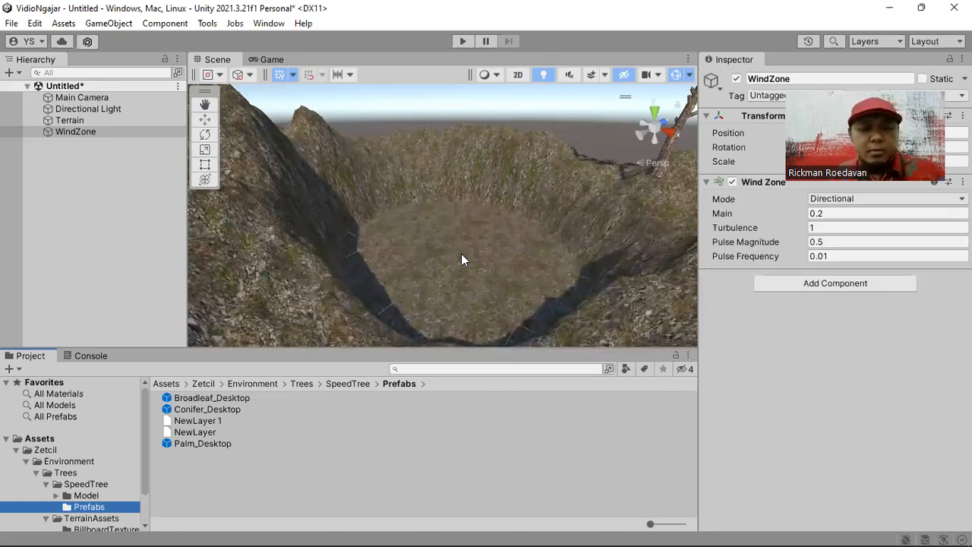
- Bring the downloaded ZetcilRain package from Edge into the Unity project and import all of its contents
key("alt+Tab")
left_click_drag(708, 121, 396, 456)
key("alt+Tab")
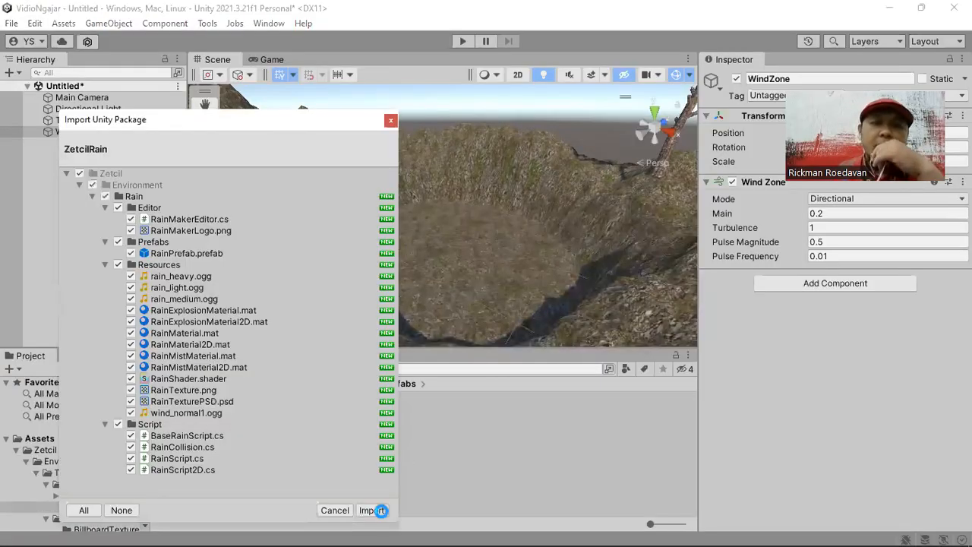
left_click(379, 511)
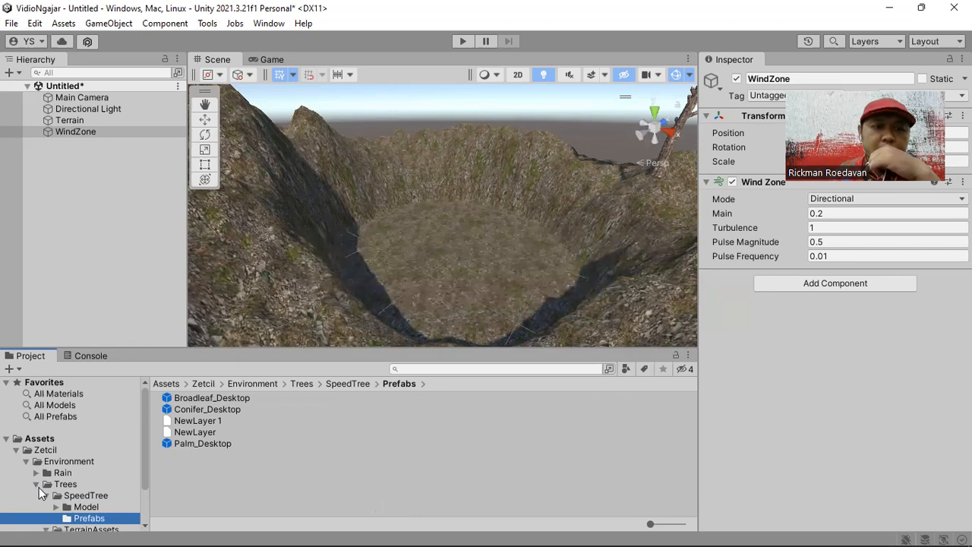
- Open the Assets/Zetcil/Environment/Water/WaterBasic/Prefabs folder in the project
left_click(37, 485)
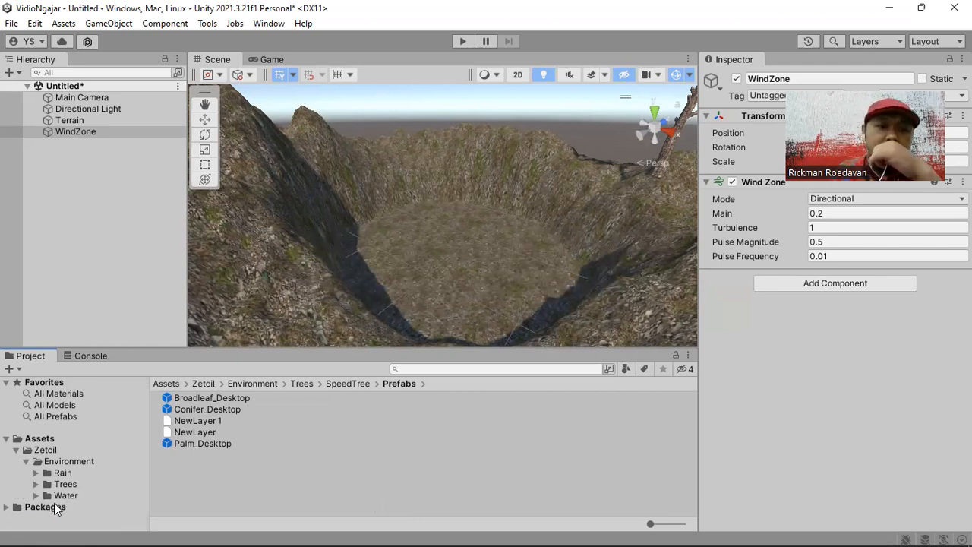
left_click(35, 495)
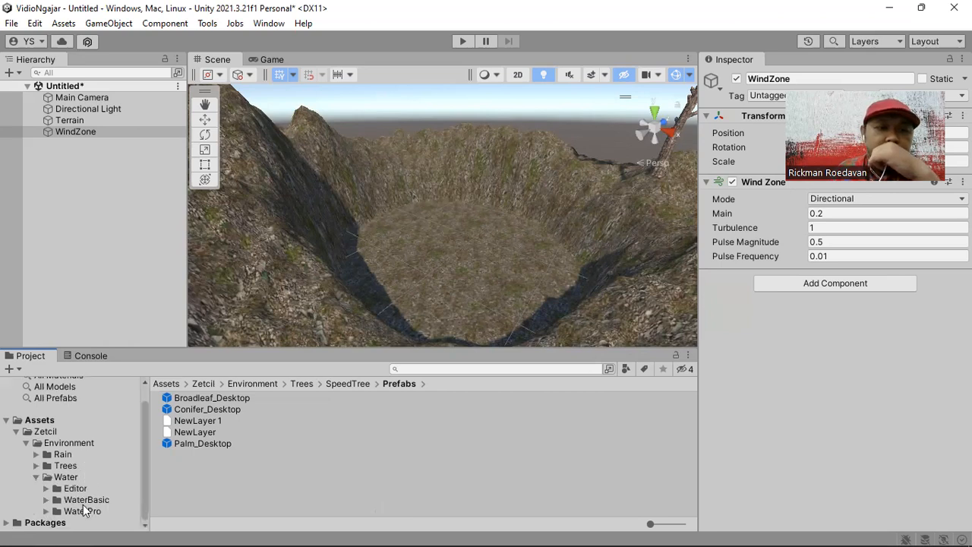
left_click(76, 477)
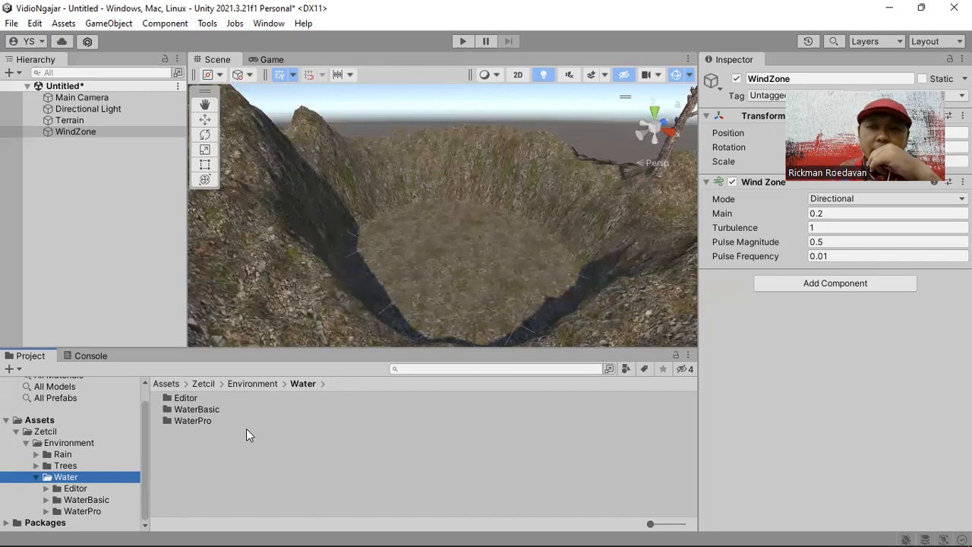
double_click(206, 412)
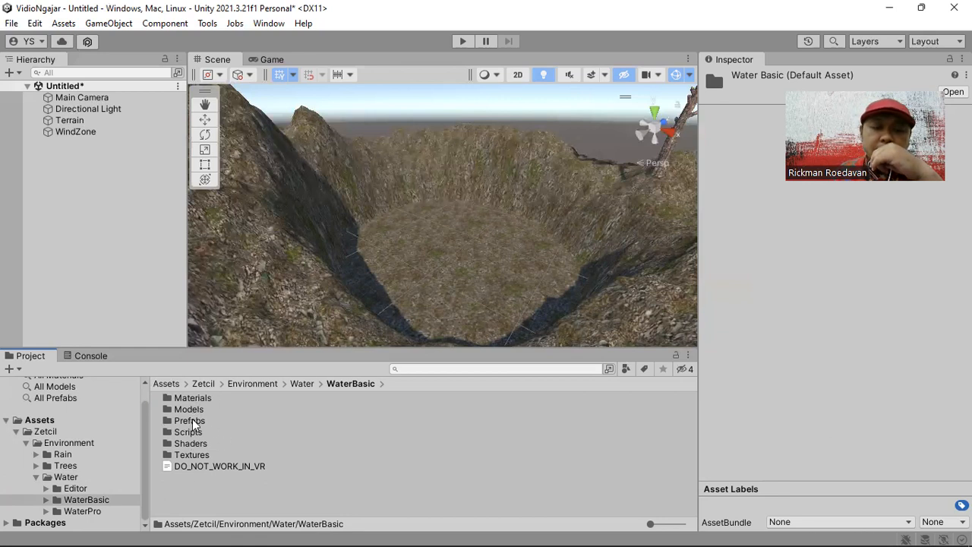
double_click(202, 423)
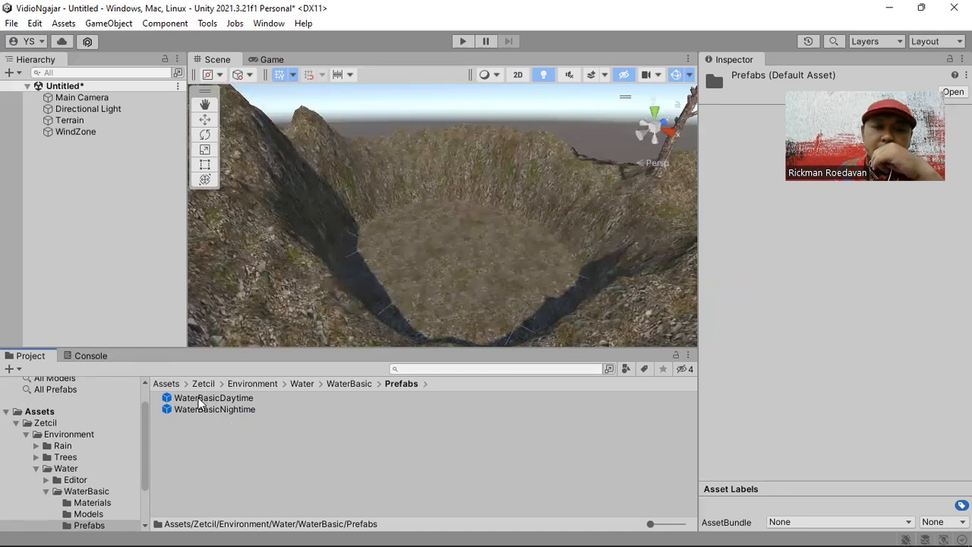
- Place the WaterBasicDaytime prefab on the floor of the mountain hollow and raise it slightly
left_click_drag(200, 403, 459, 266)
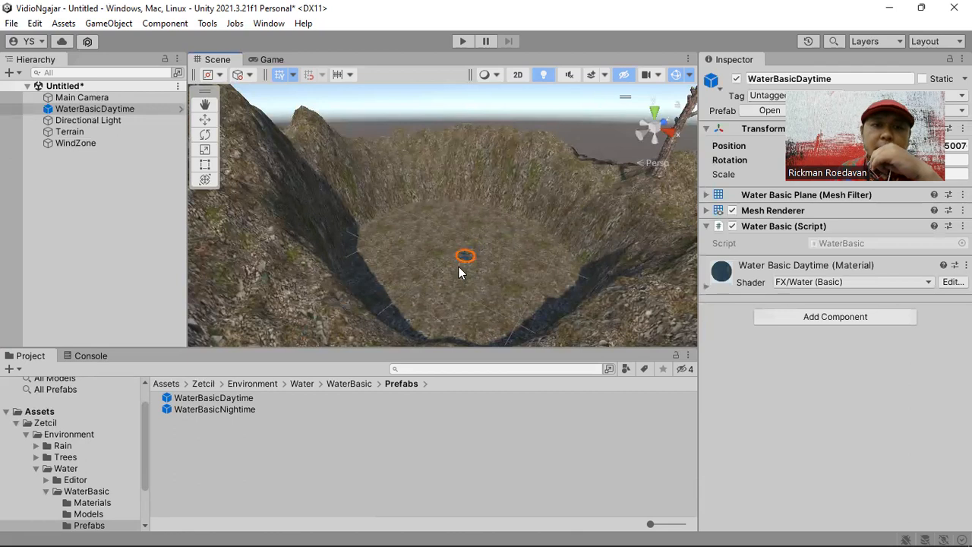
left_click(205, 119)
left_click_drag(469, 212, 468, 181)
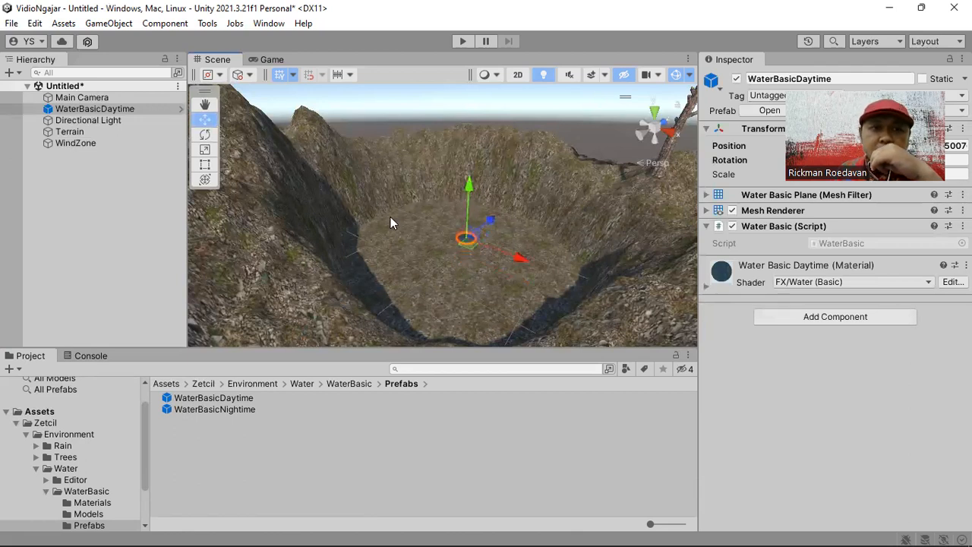
- Scale the WaterBasicDaytime object up uniformly until it covers the floor of the hollow
left_click(204, 149)
left_click_drag(466, 237, 498, 188)
left_click_drag(471, 238, 502, 211)
- Adjust the water's height and shift it along the X and Z axes to centre it in the hollow
key("w")
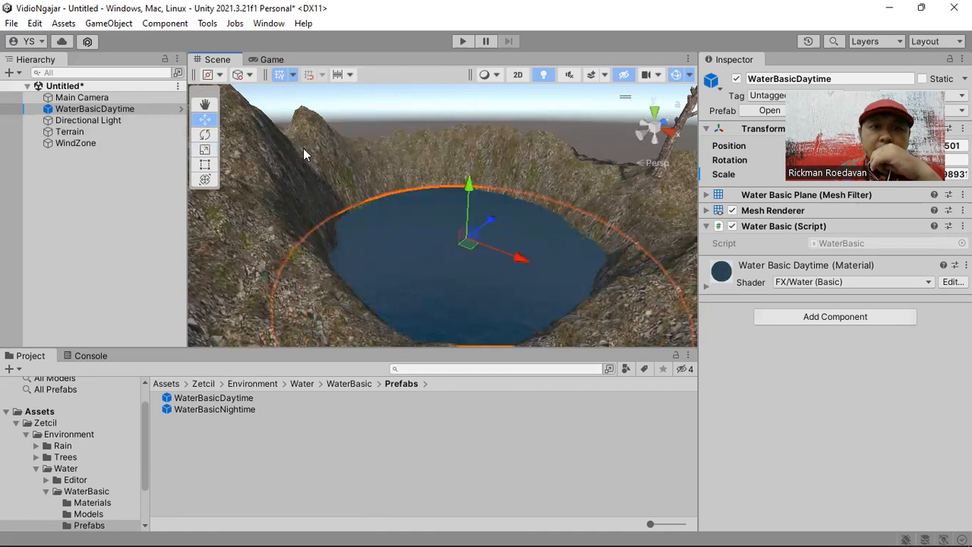
left_click_drag(465, 184, 460, 160)
right_click_drag(461, 220, 565, 215)
middle_click_drag(565, 215, 509, 306)
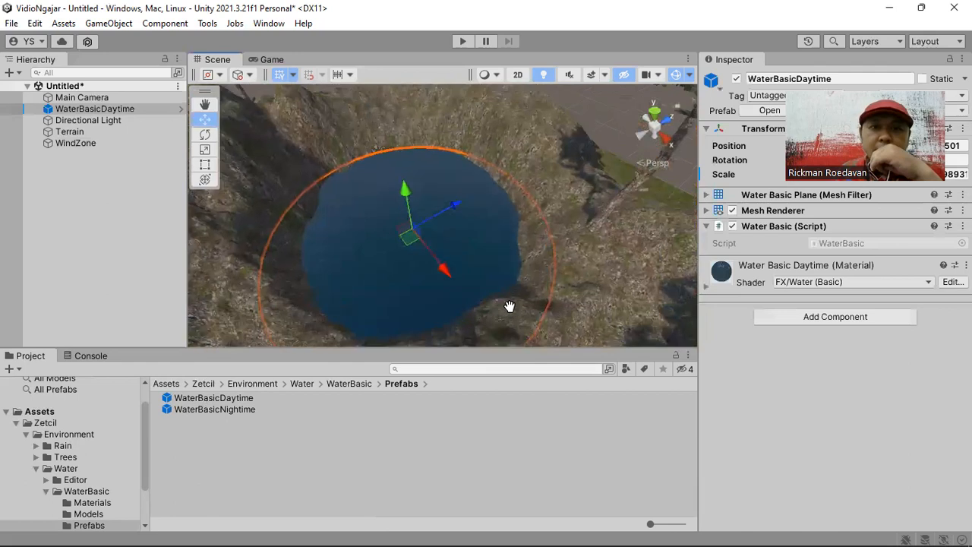
left_click_drag(447, 273, 436, 259)
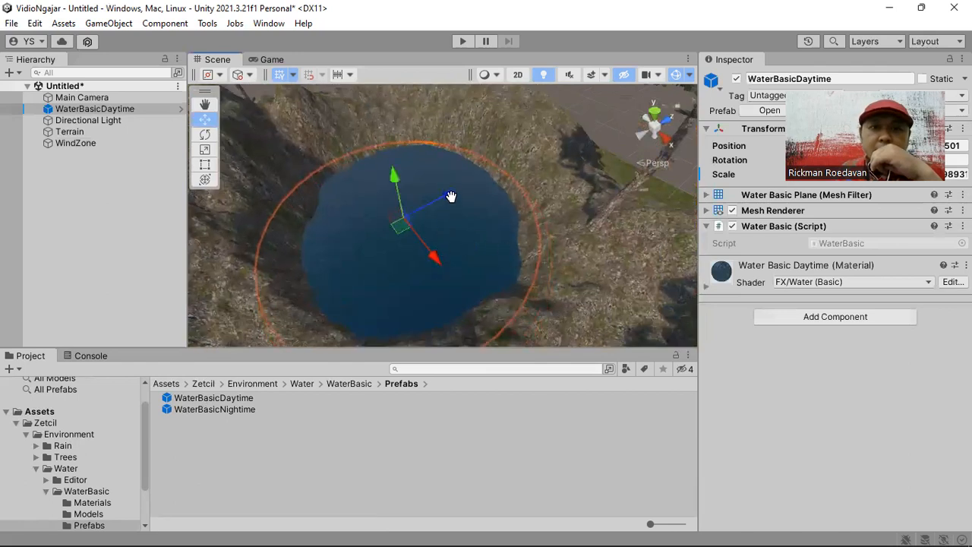
left_click_drag(451, 196, 465, 184)
left_click_drag(452, 251, 445, 248)
mouse_move(406, 158)
left_mouse_down()
mouse_move(411, 147)
mouse_move(414, 163)
left_mouse_up()
- Enlarge the water disc slightly and uniformly so its rim extends further into the surrounding rock walls
right_click_drag(449, 260, 415, 191)
middle_click_drag(457, 213, 469, 133)
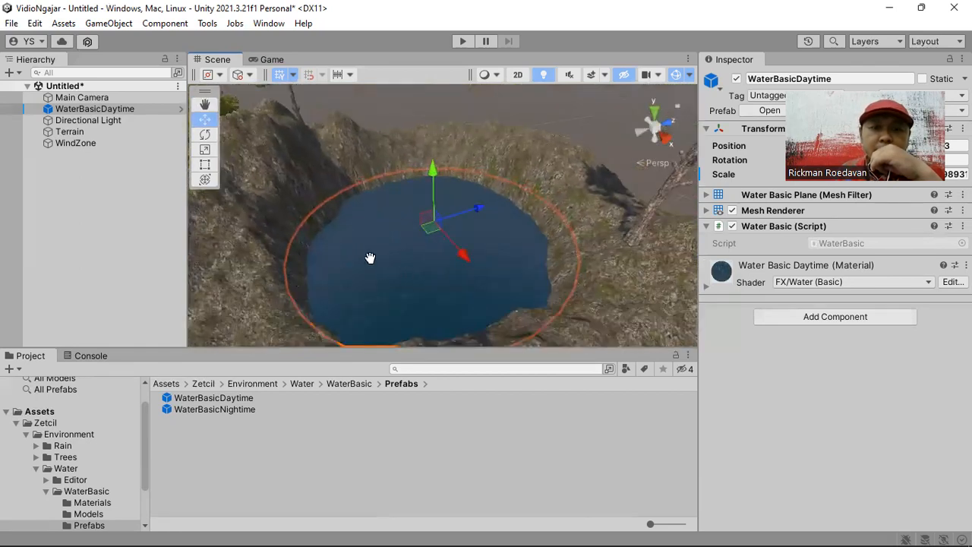
left_click(206, 151)
left_click_drag(430, 228, 438, 224)
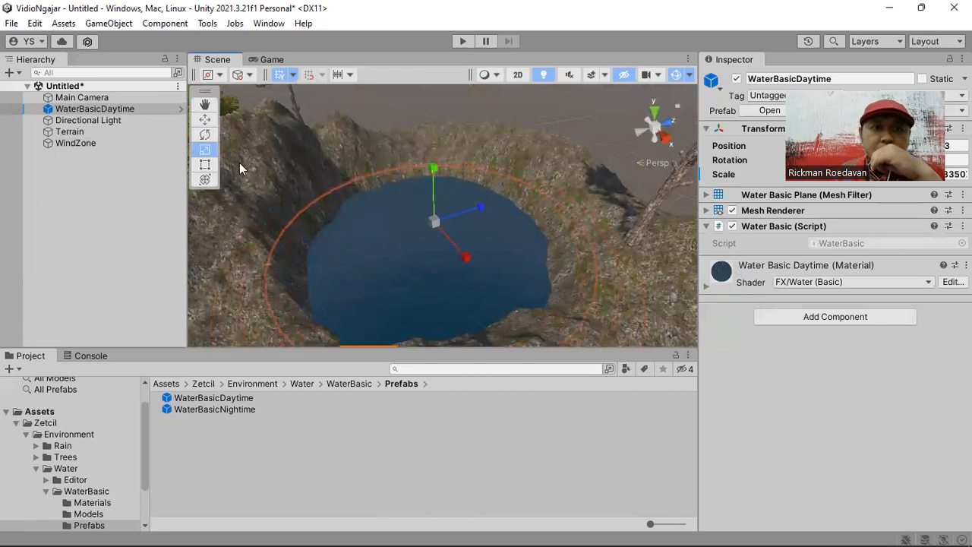
left_click(207, 124)
middle_click_drag(427, 319, 427, 291)
middle_click_drag(443, 247, 495, 199)
right_click_drag(398, 271, 494, 233)
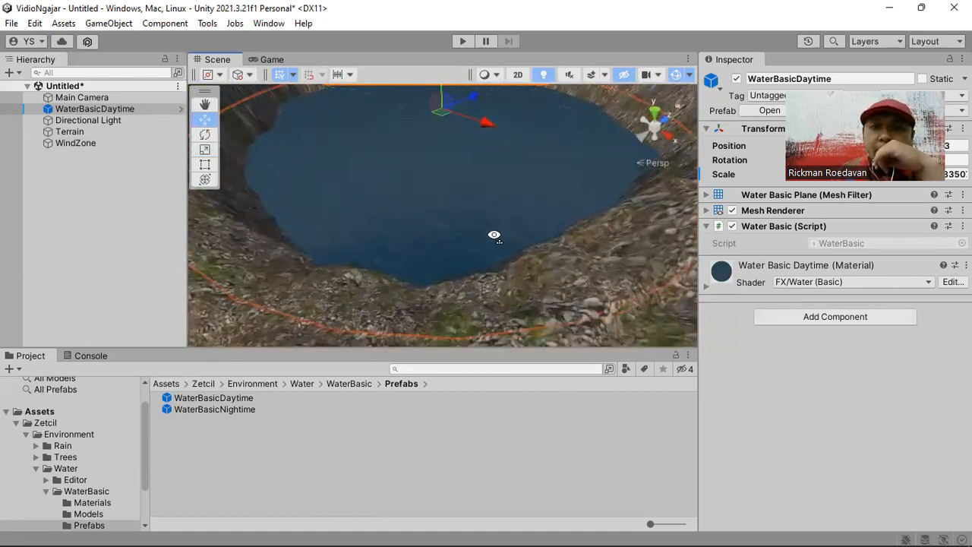
- Expand the Water Basic Daytime material settings and raise the wave scale to 0.0934
left_click(707, 288)
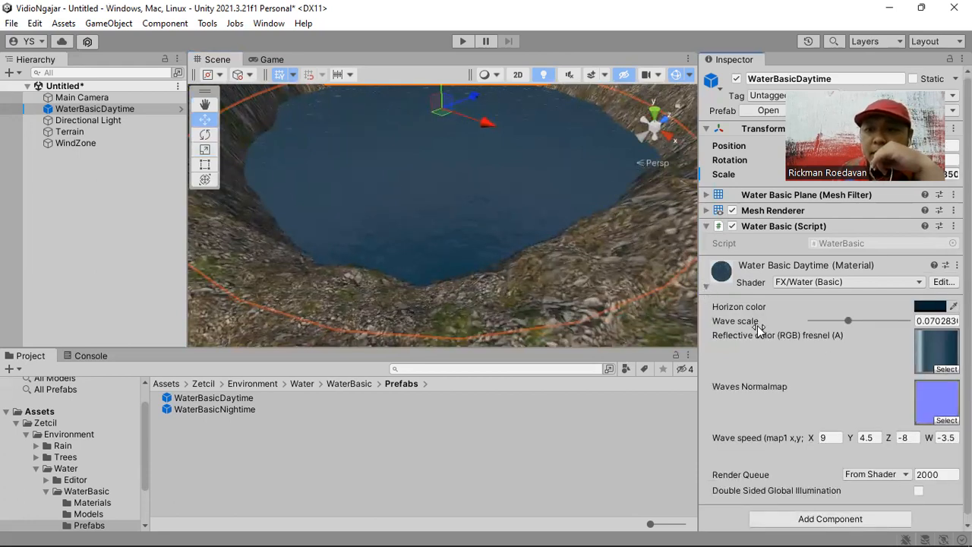
mouse_move(847, 320)
left_mouse_down()
mouse_move(880, 320)
mouse_move(834, 320)
mouse_move(865, 320)
left_mouse_up()
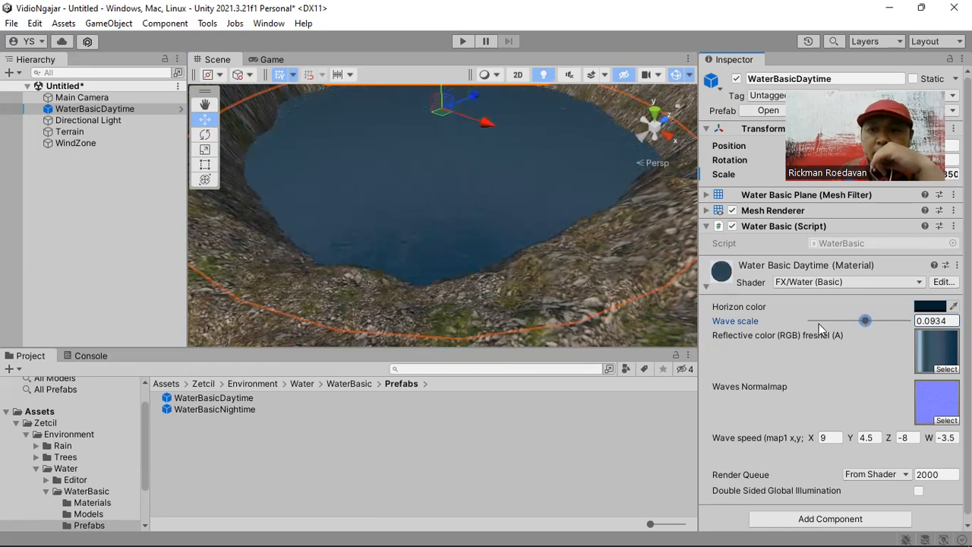
middle_click_drag(503, 299, 517, 323)
right_click_drag(470, 267, 500, 216)
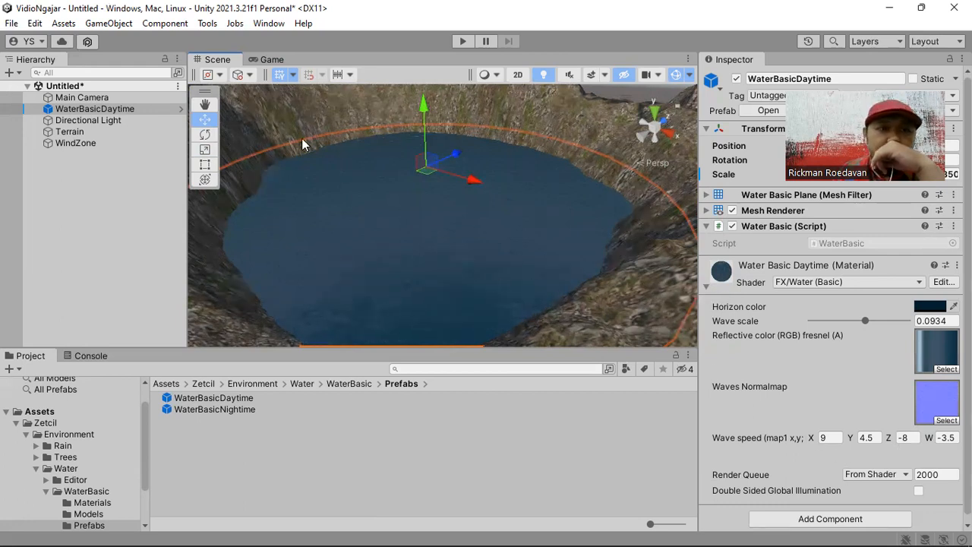
- Align the Main Camera with a Scene view that looks down on the water filling the mountain hollow
left_click(83, 97)
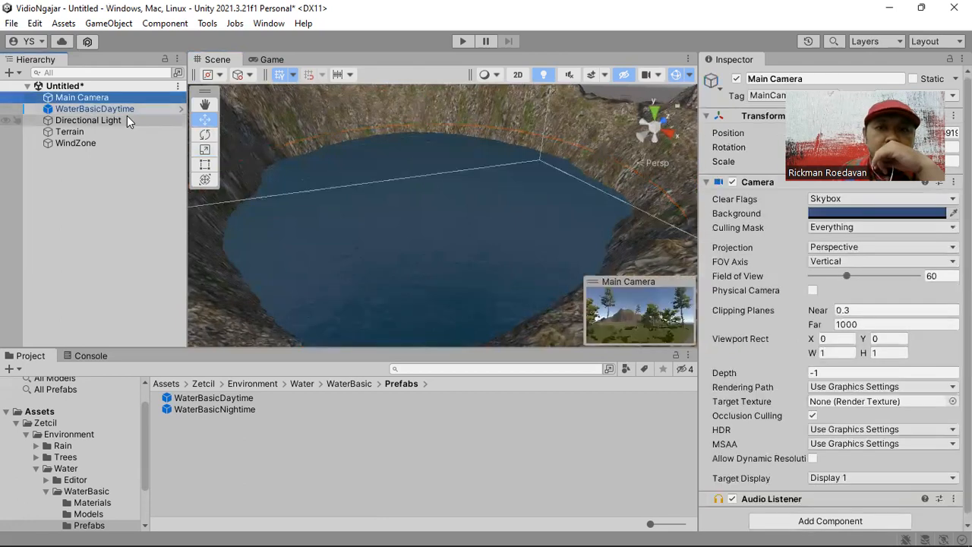
middle_click_drag(424, 278, 433, 236)
scroll(433, 237, "up", 3)
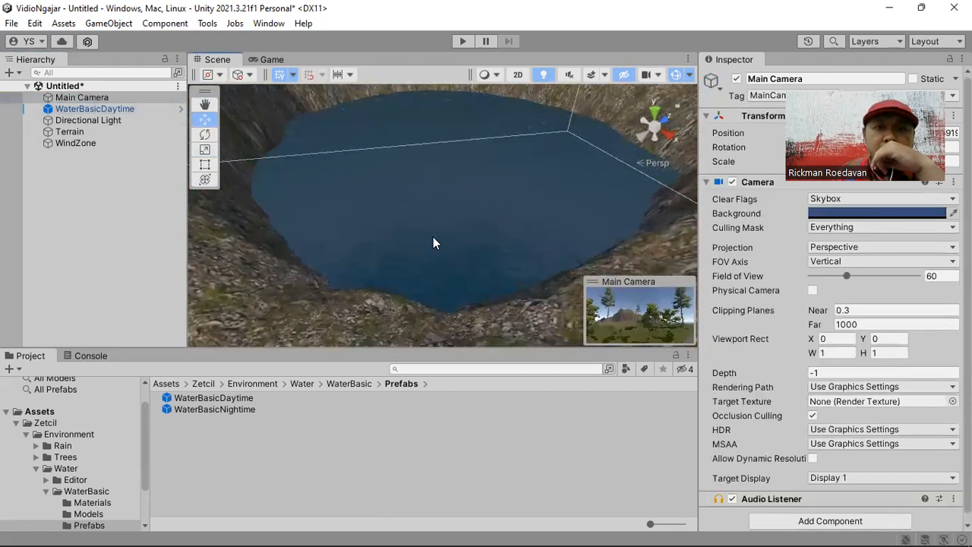
left_click(109, 23)
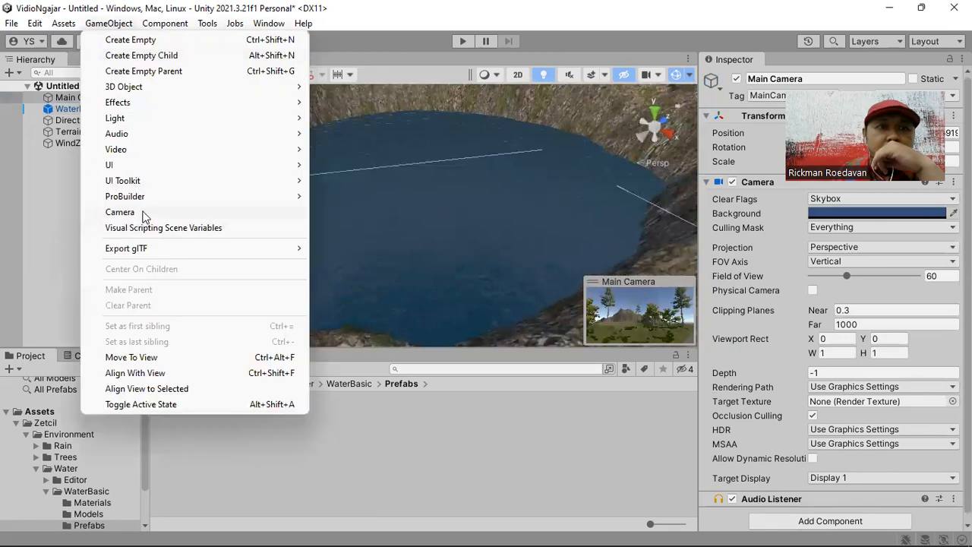
left_click(144, 373)
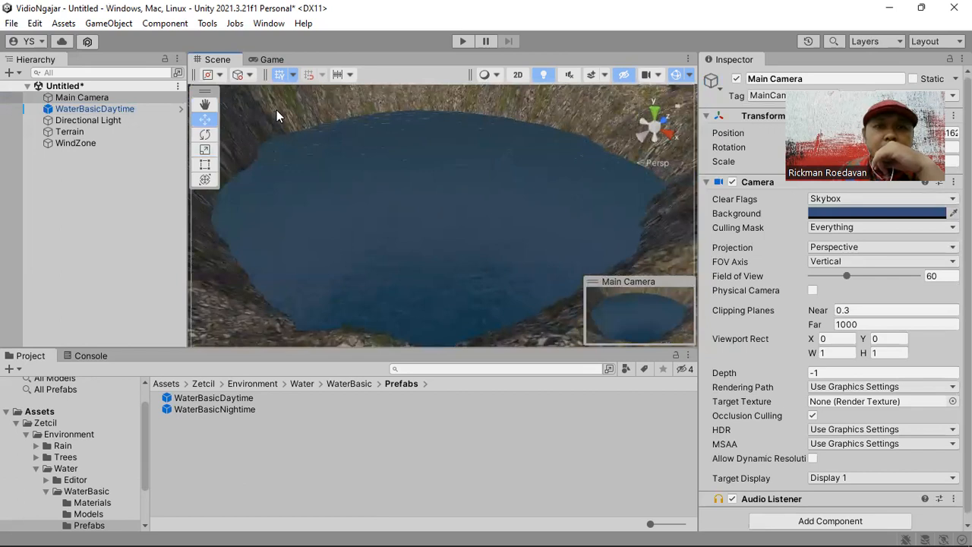
- Run the scene and examine the water's wave motion in the Game view and close up in the Scene view
left_click(272, 59)
left_click(461, 42)
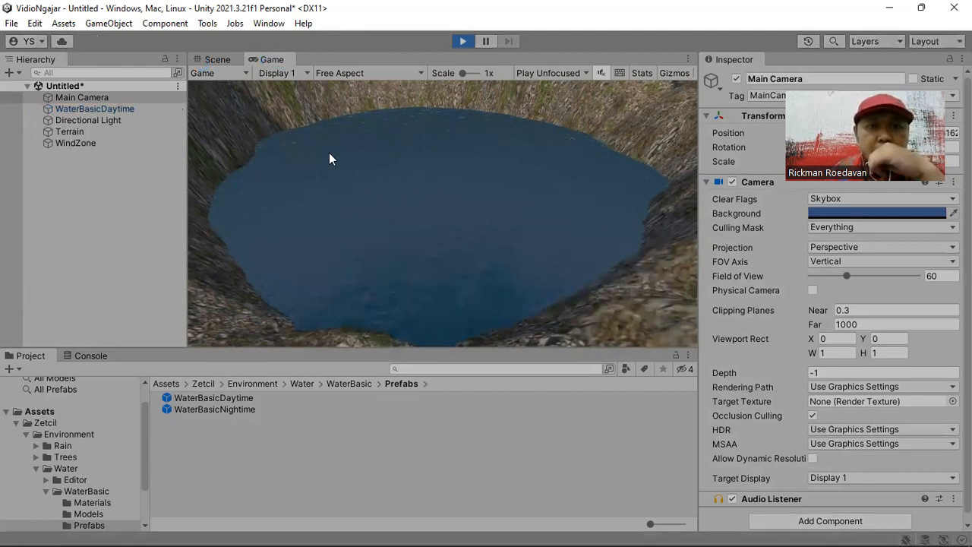
left_click(226, 58)
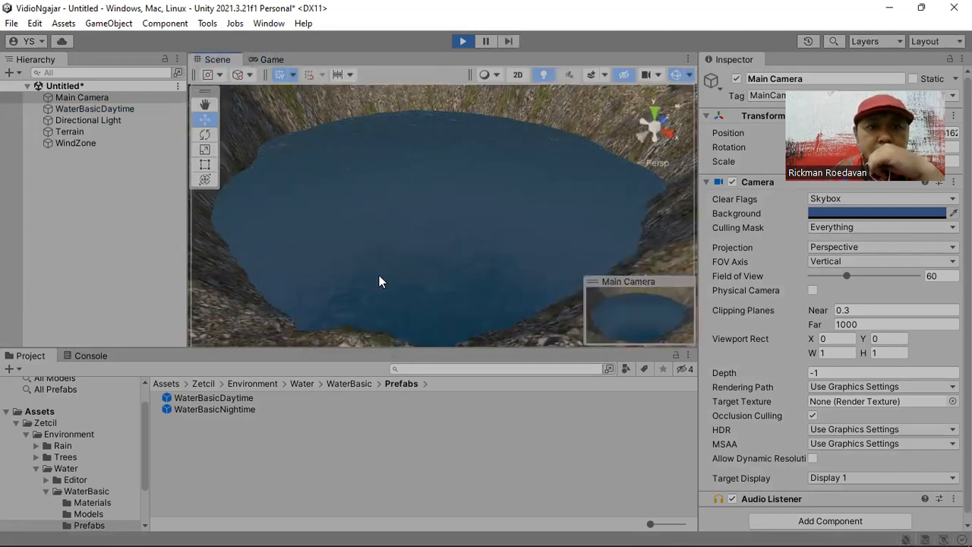
scroll(382, 270, "up", 2)
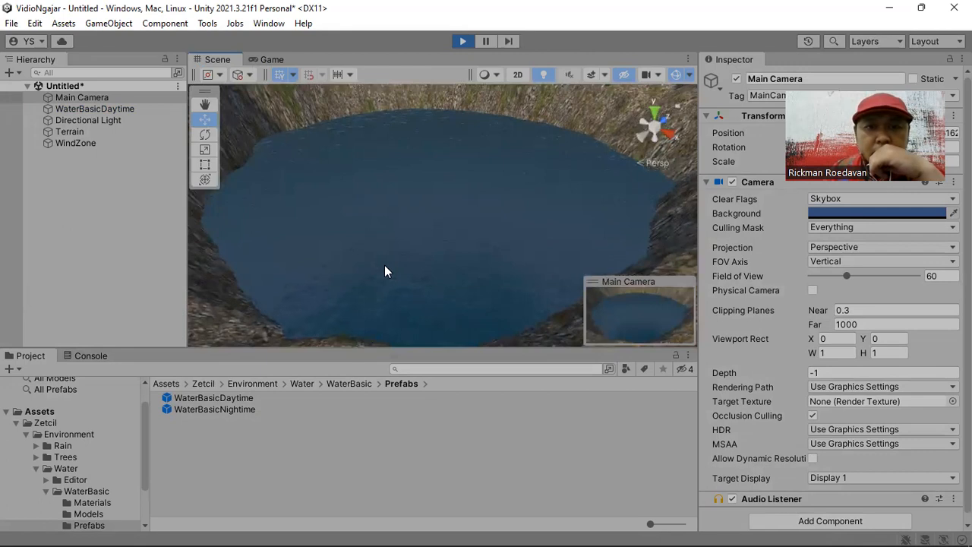
scroll(389, 273, "up", 2)
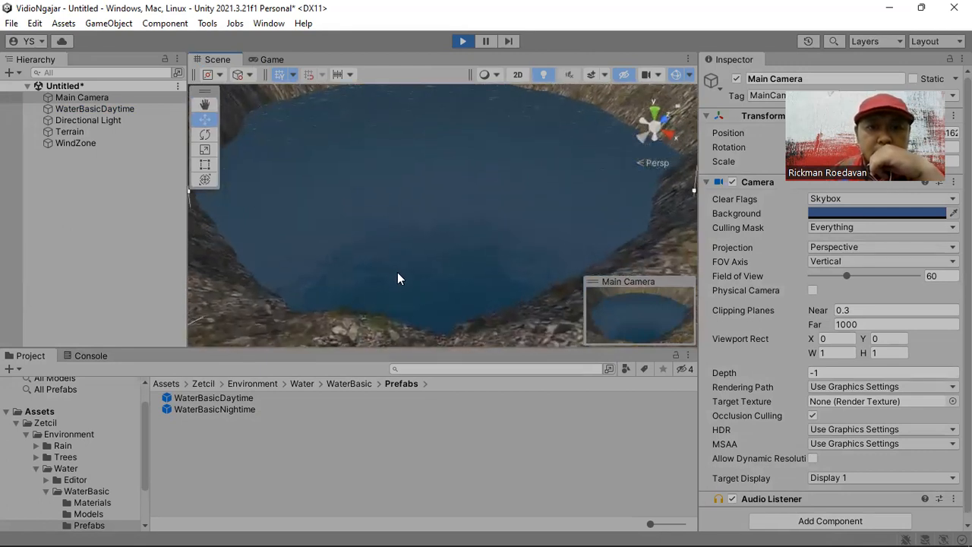
scroll(388, 268, "up", 3)
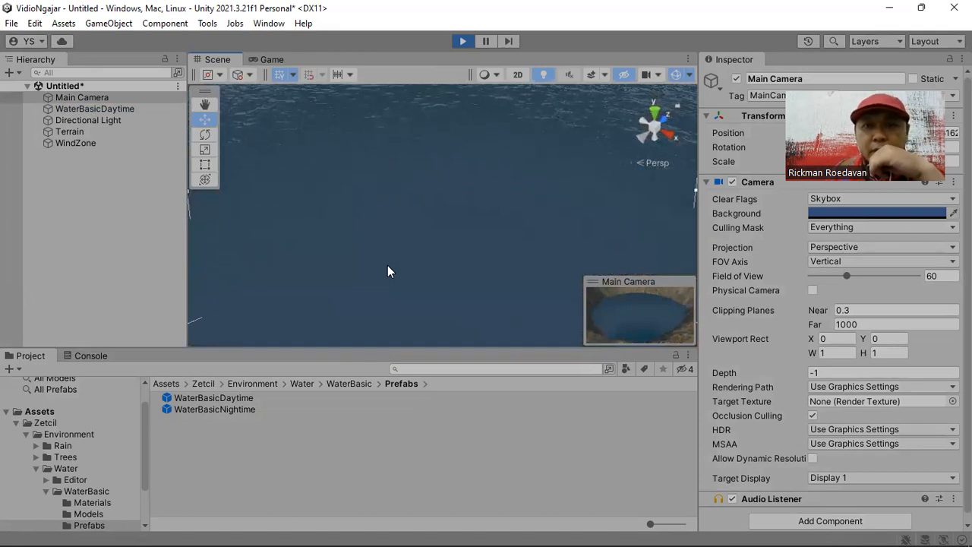
right_click_drag(387, 265, 444, 214)
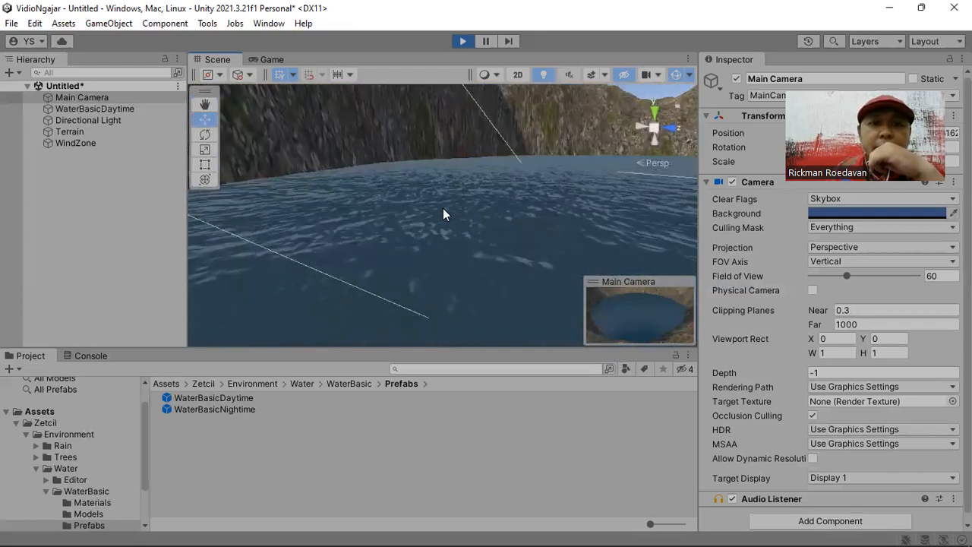
right_click_drag(405, 202, 452, 234)
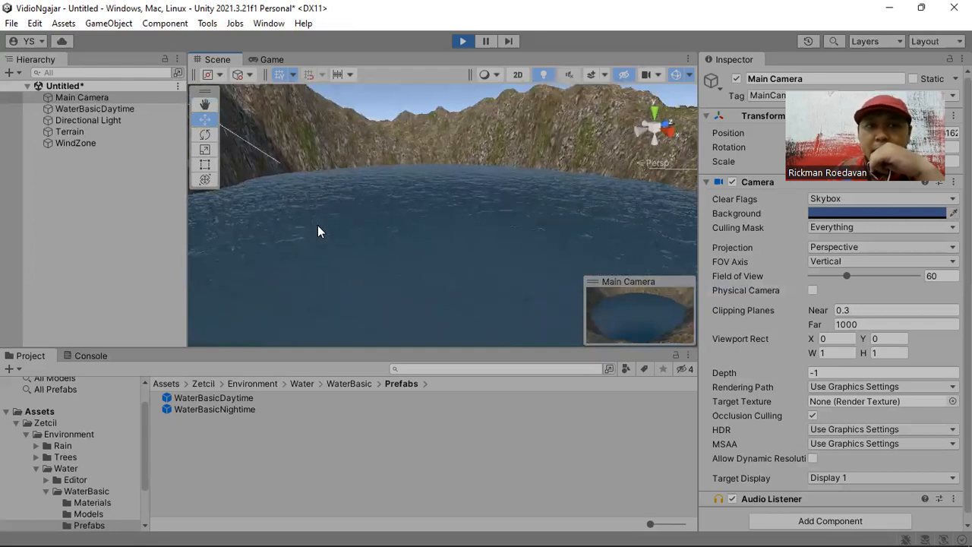
- Set the X wave speed of the WaterBasicDaytime object's material to 10 while the scene is playing
left_click(95, 108)
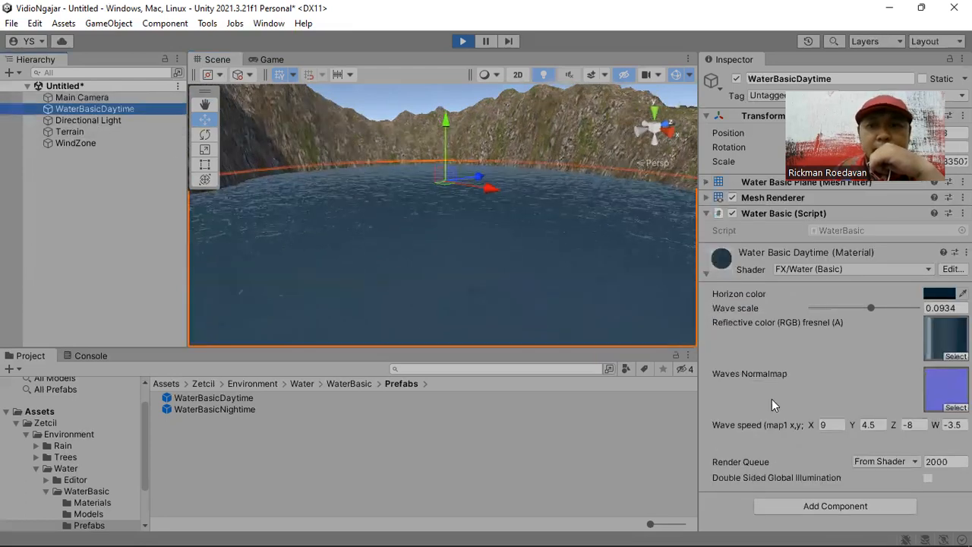
left_click(834, 423)
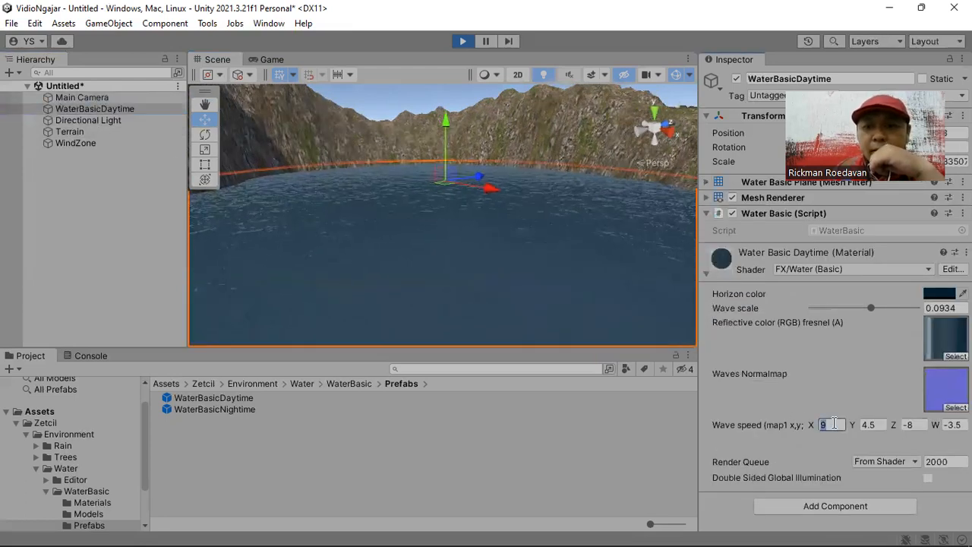
type("1")
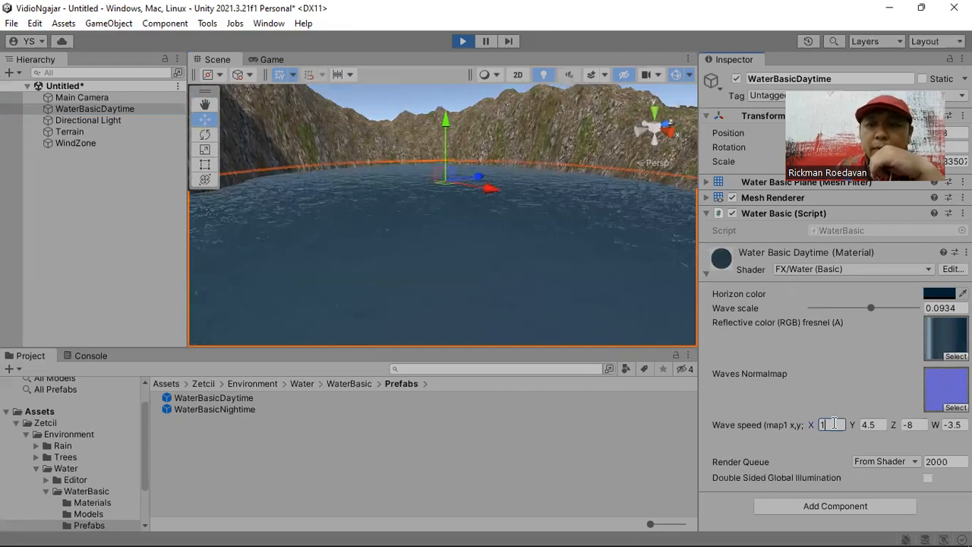
type("00")
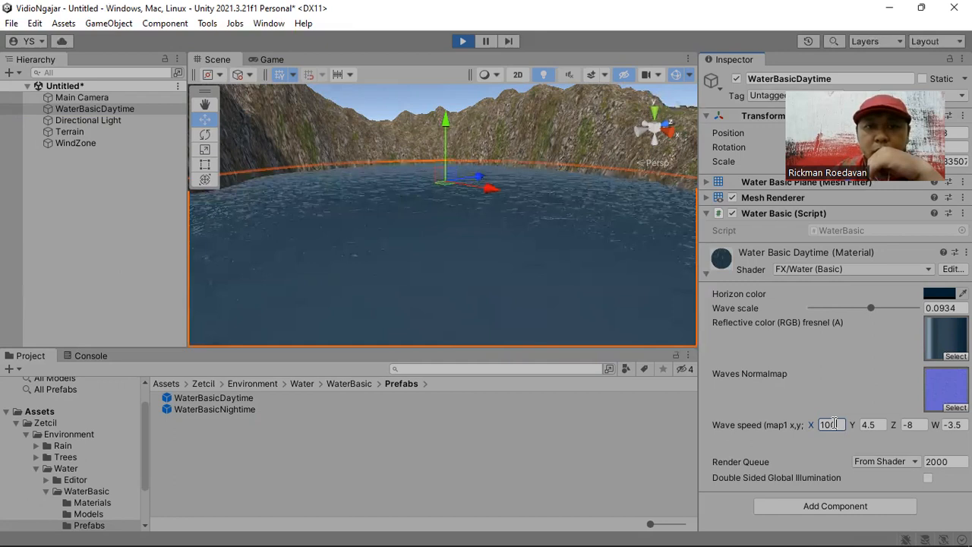
key("BackSpace")
key("BackSpace")
key("BackSpace")
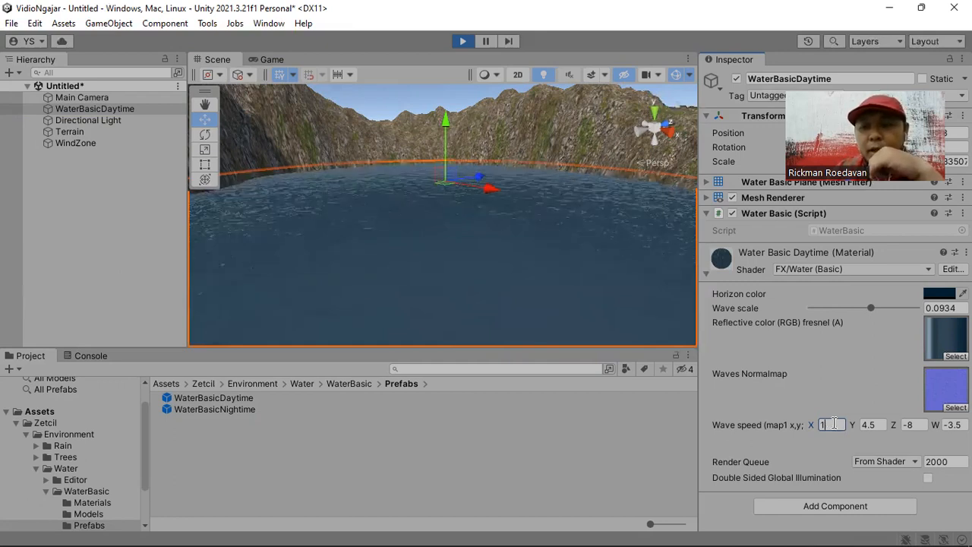
type("10")
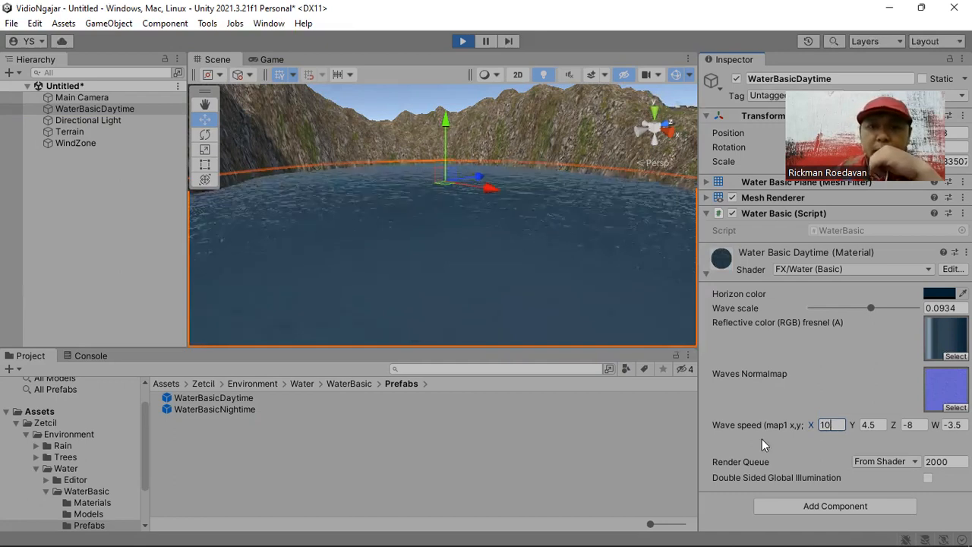
- Examine the animated water surface and the rocky floor beneath it from several angles, reframing the WaterBasicDaytime object
right_click_drag(501, 204, 480, 200)
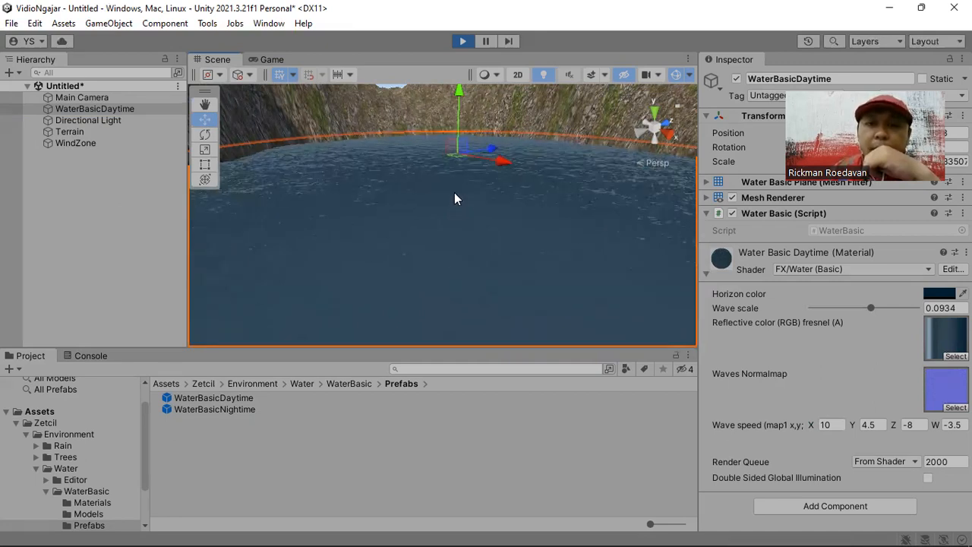
right_click_drag(439, 193, 460, 208)
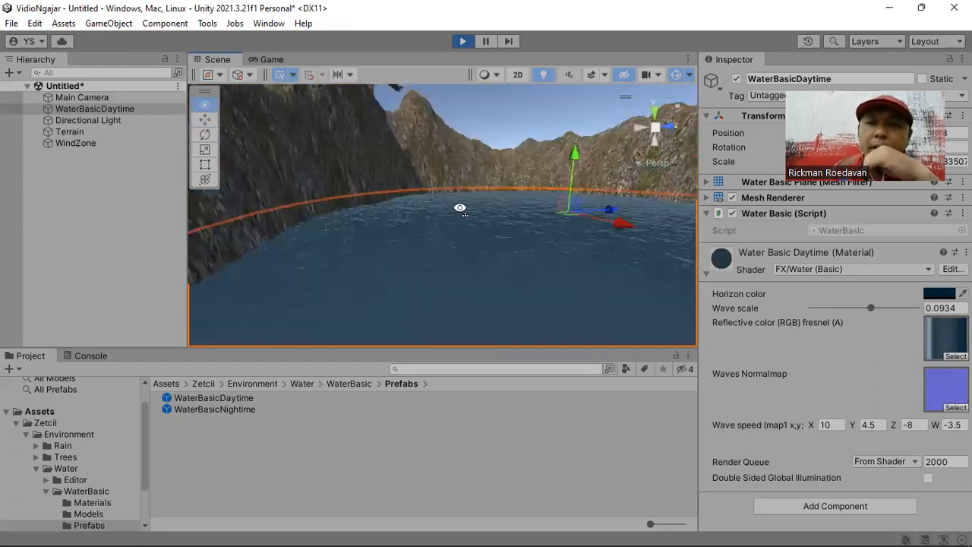
mouse_move(550, 282)
right_mouse_down()
mouse_move(544, 294)
mouse_move(528, 276)
mouse_move(552, 272)
right_mouse_up()
scroll(544, 288, "up", 2)
scroll(555, 263, "down", 2)
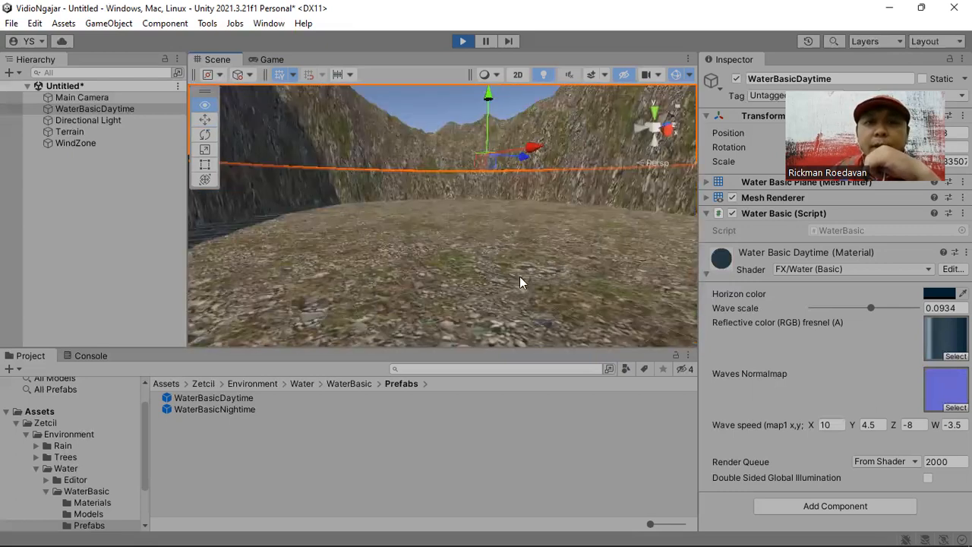
right_click_drag(475, 272, 553, 226)
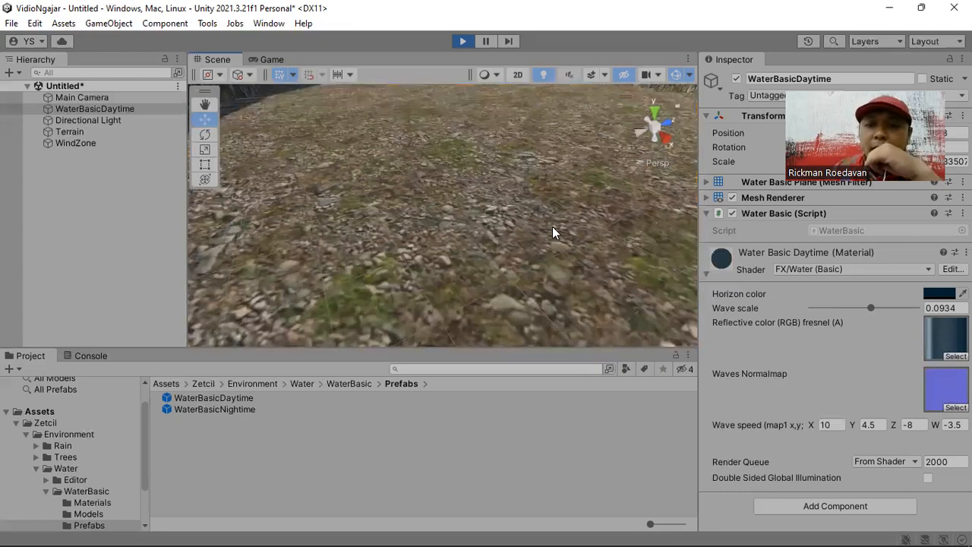
key("f")
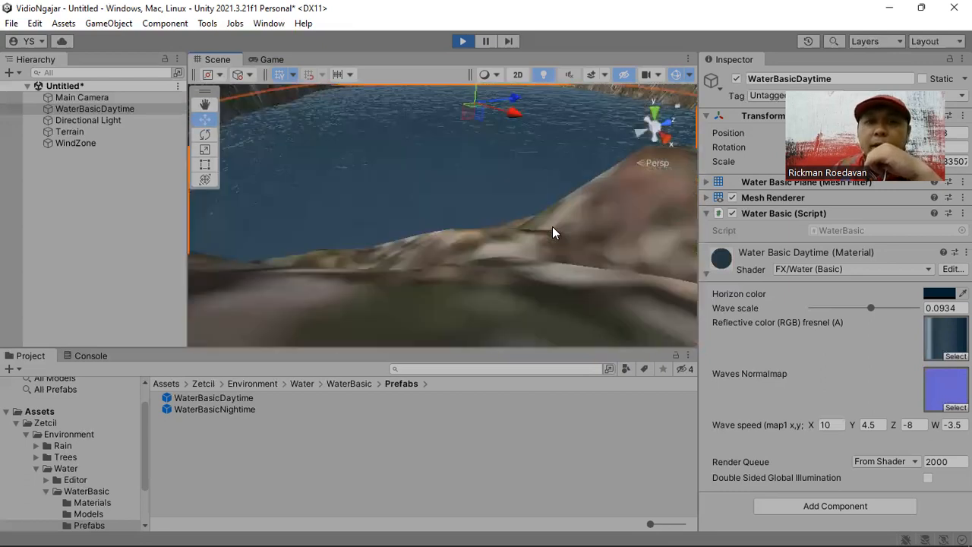
middle_click_drag(387, 191, 411, 254)
right_click_drag(411, 224, 410, 224)
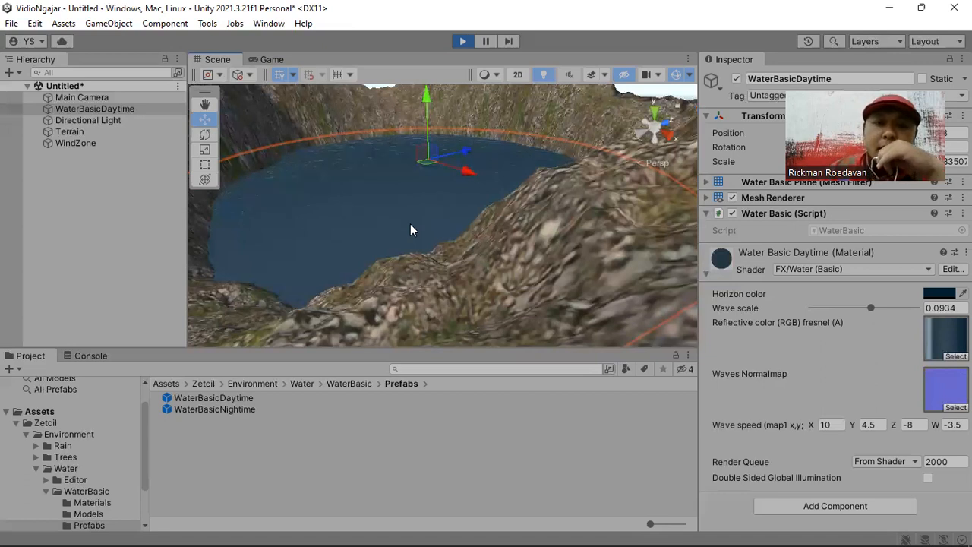
- Compare how the hollow looks from just above and just below the waterline, and inspect the whole water disc from outside
scroll(411, 225, "up", 5)
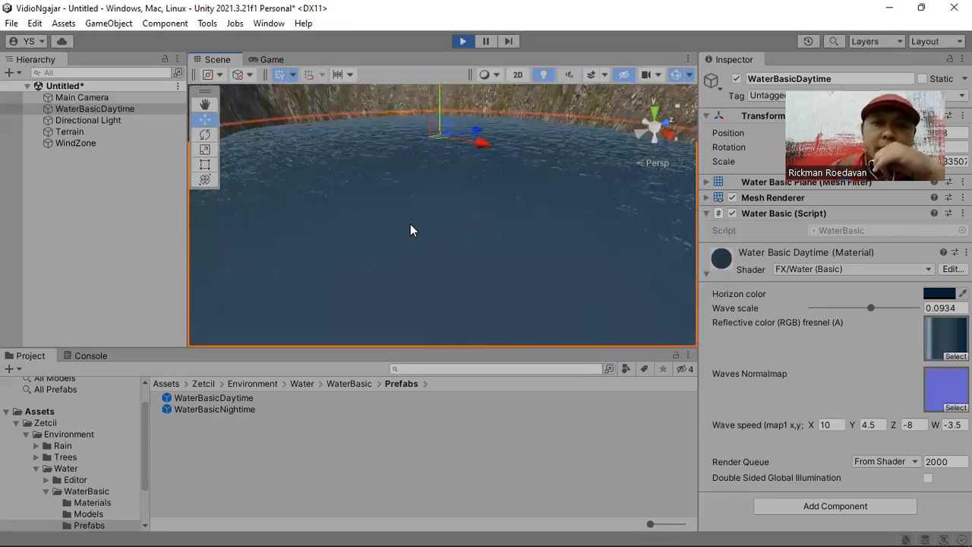
scroll(411, 230, "up", 3)
scroll(410, 230, "up", 2)
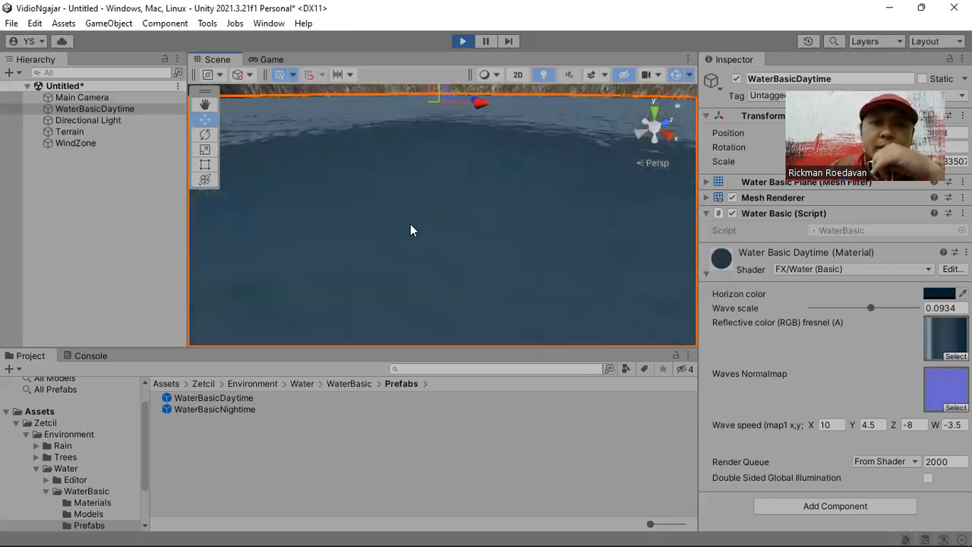
scroll(411, 230, "up", 4)
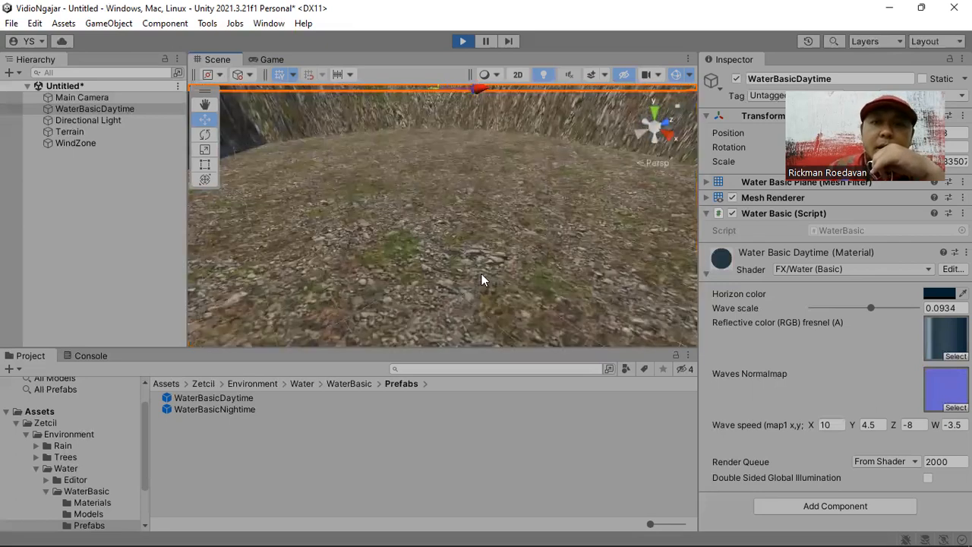
right_click_drag(481, 274, 471, 208)
right_click_drag(466, 257, 443, 224)
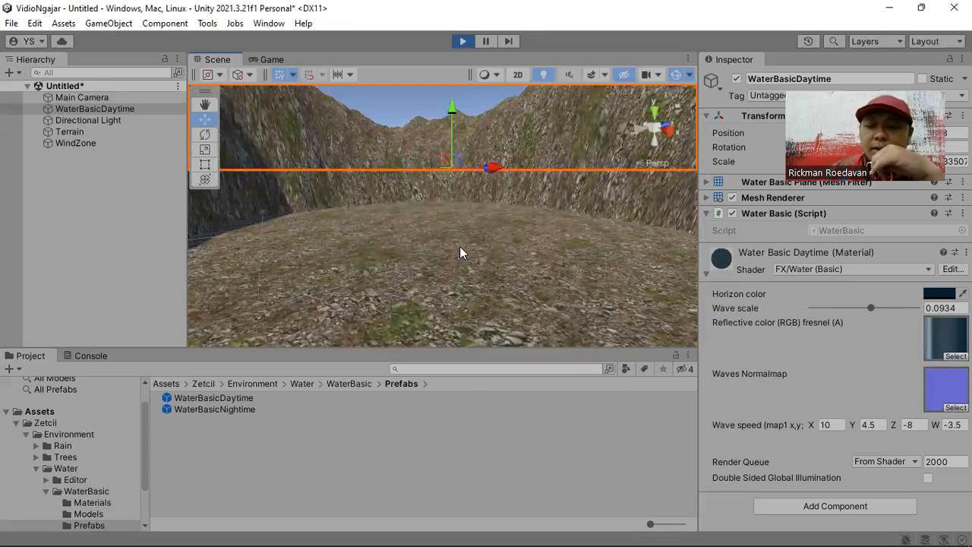
scroll(460, 246, "down", 1)
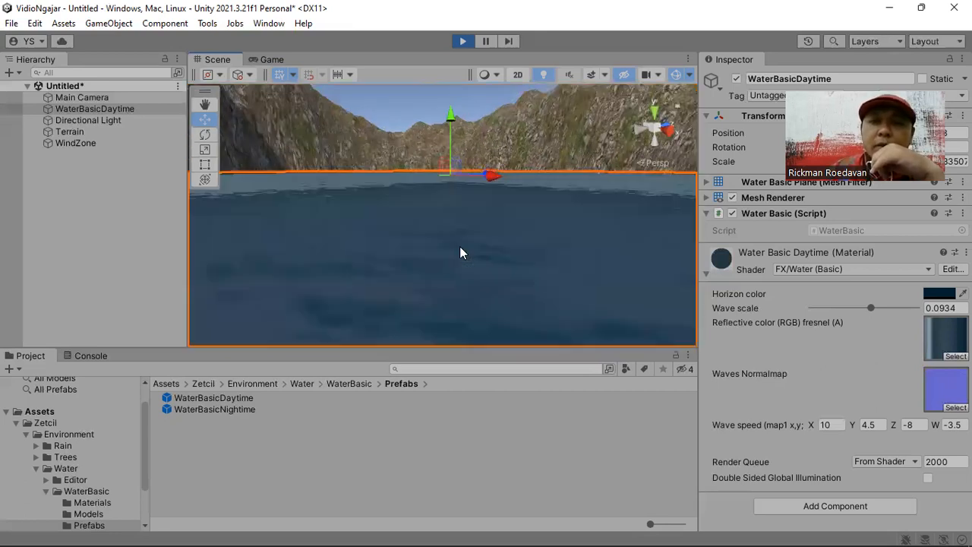
scroll(459, 246, "down", 1)
scroll(460, 248, "up", 2)
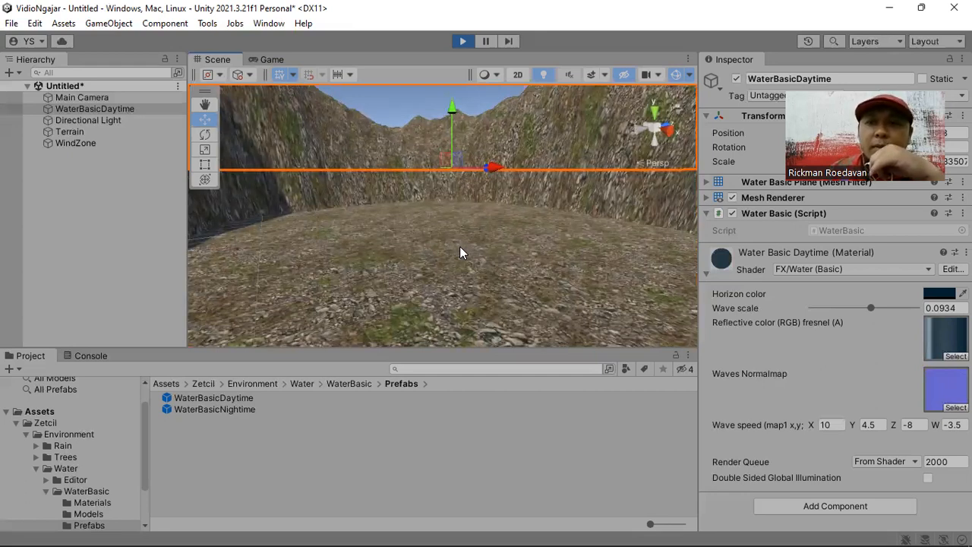
scroll(459, 247, "down", 1)
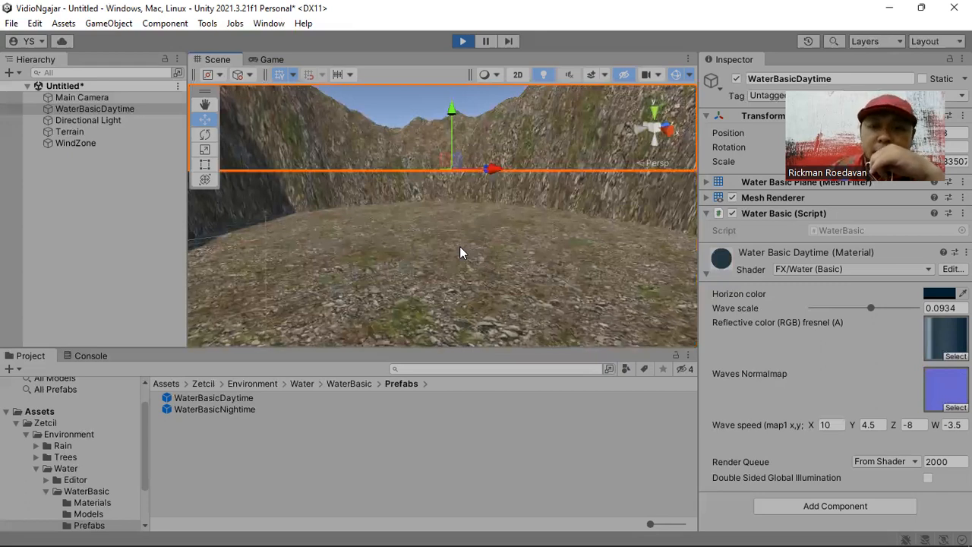
scroll(460, 246, "down", 2)
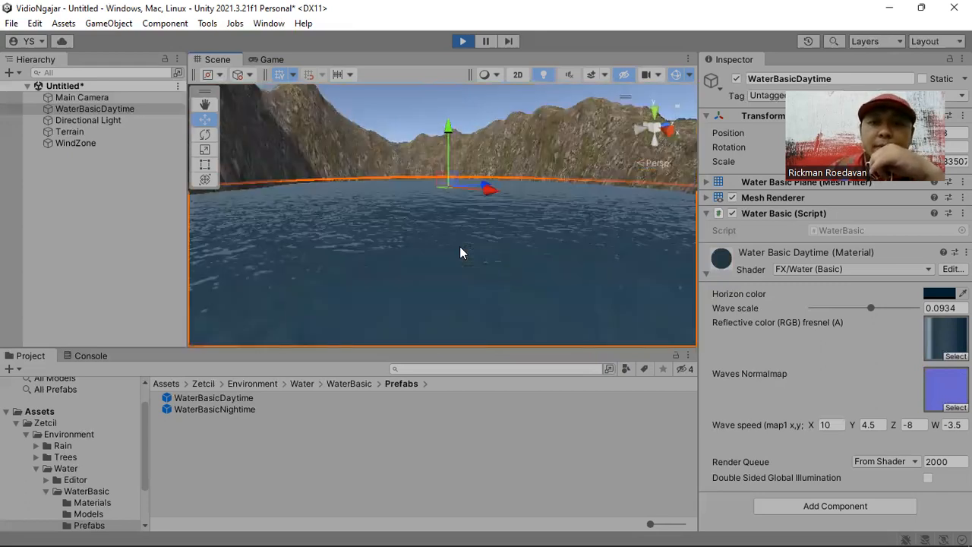
scroll(460, 247, "down", 3)
right_click_drag(387, 196, 451, 242)
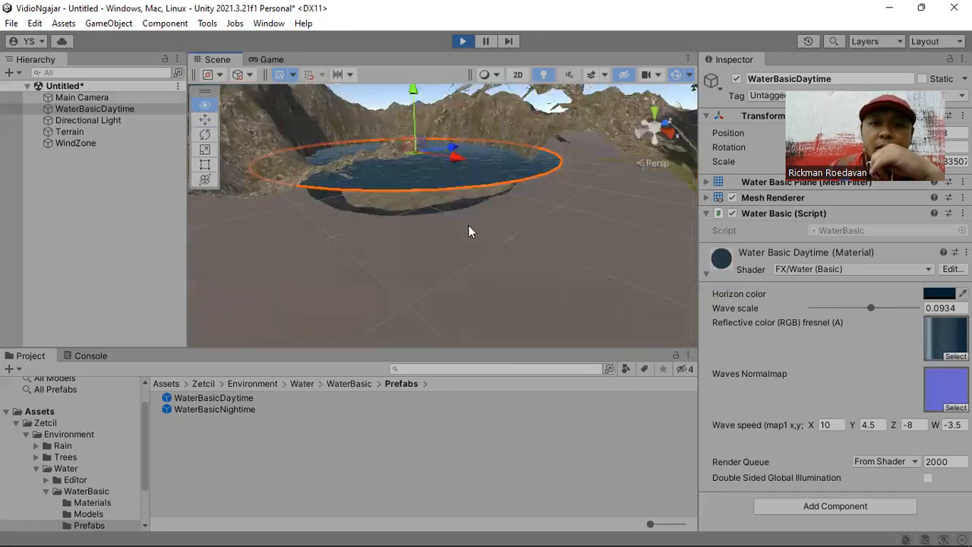
- Stop the running scene and delete the WaterBasicDaytime object from the mountain hollow
left_click(463, 41)
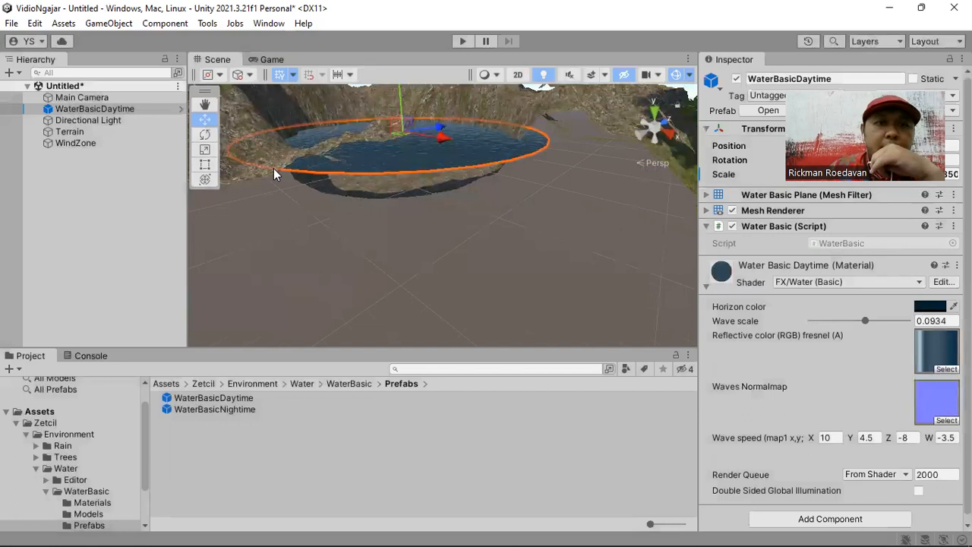
key("f")
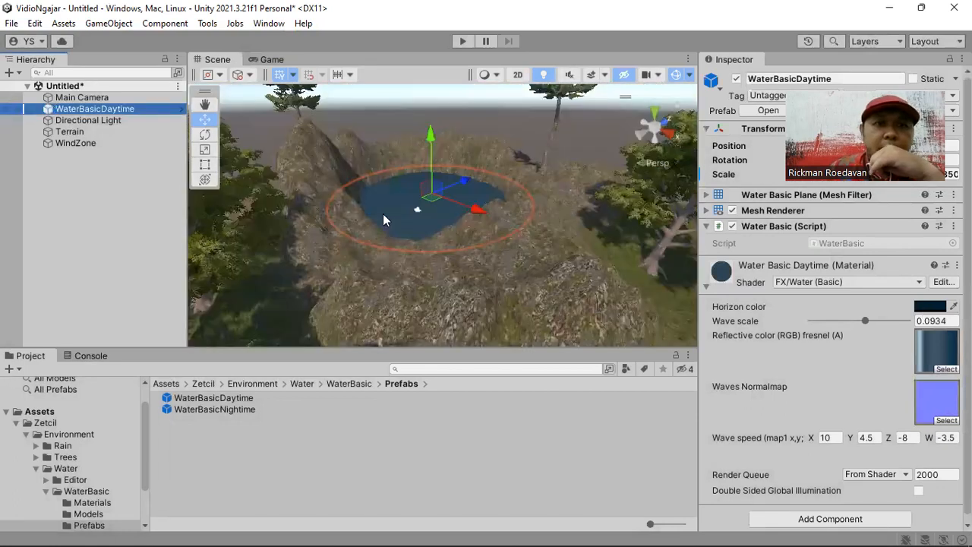
scroll(486, 283, "up", 4)
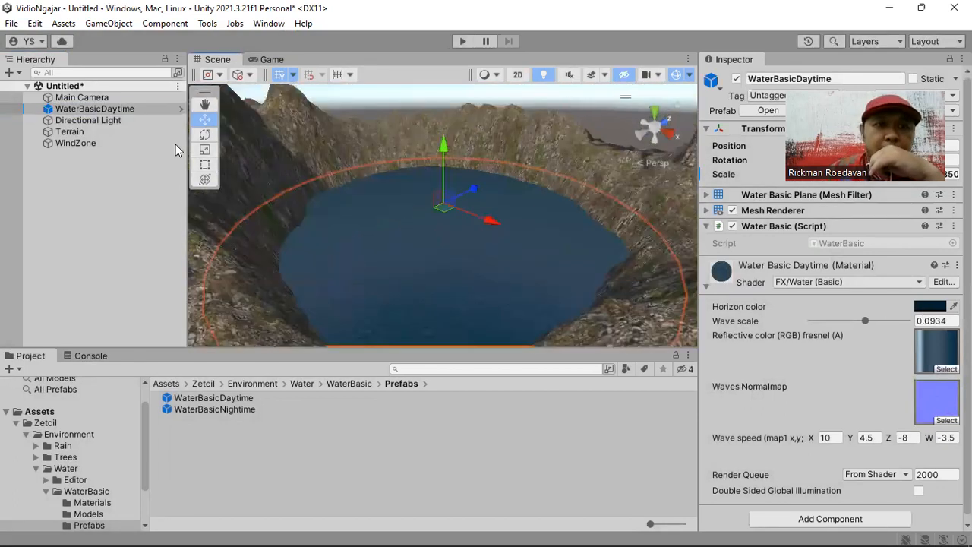
left_click(175, 144)
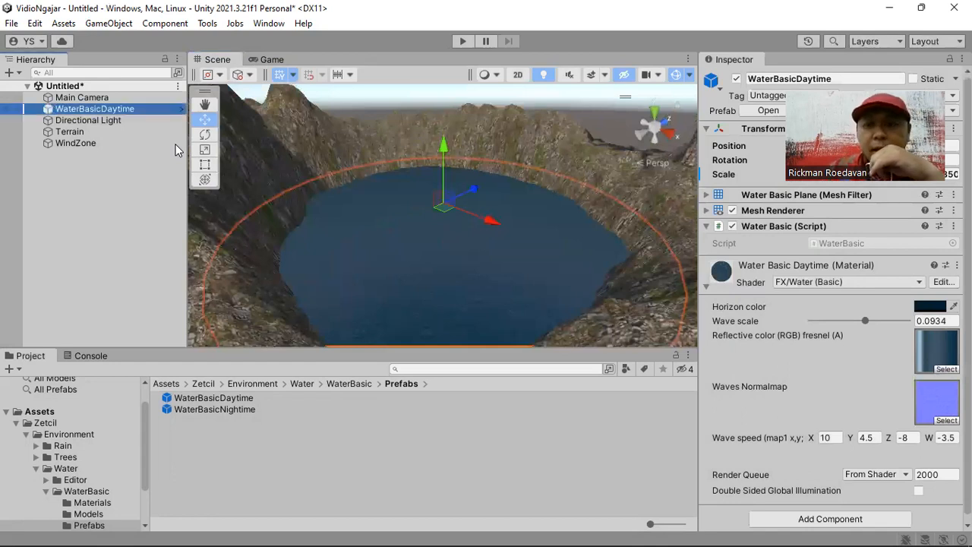
key("Delete")
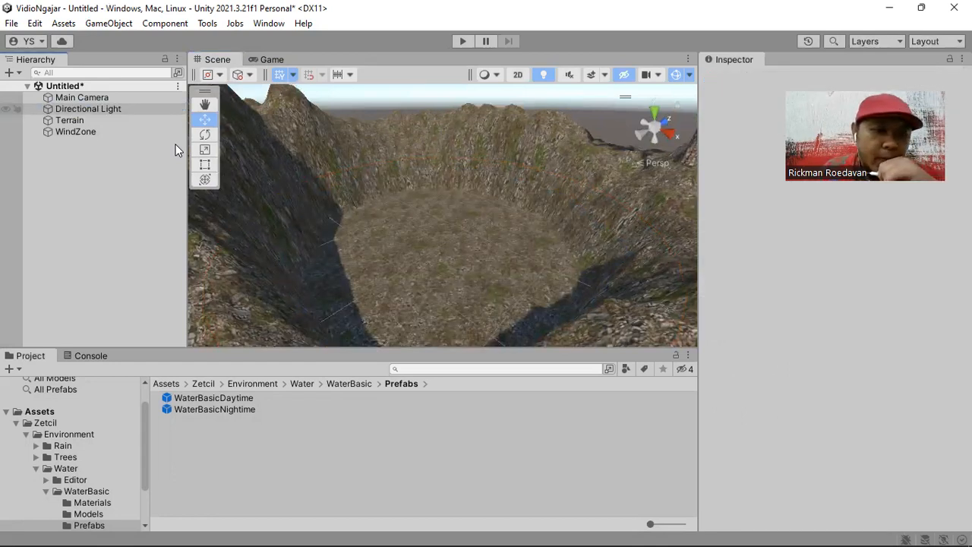
- Place the Water4Advanced prefab from the WaterPro/WaterRect/Prefabs folder on the floor of the mountain hollow
left_click(44, 492)
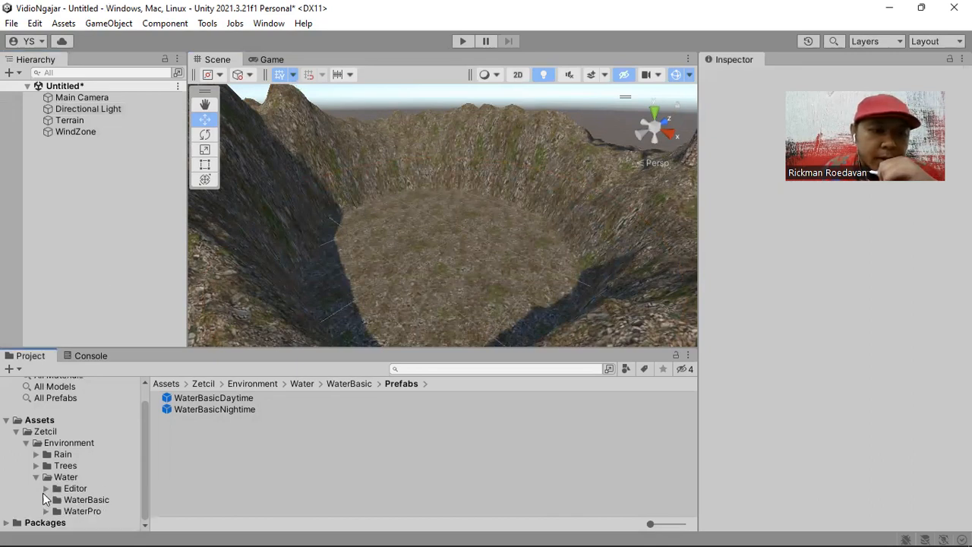
left_click(78, 512)
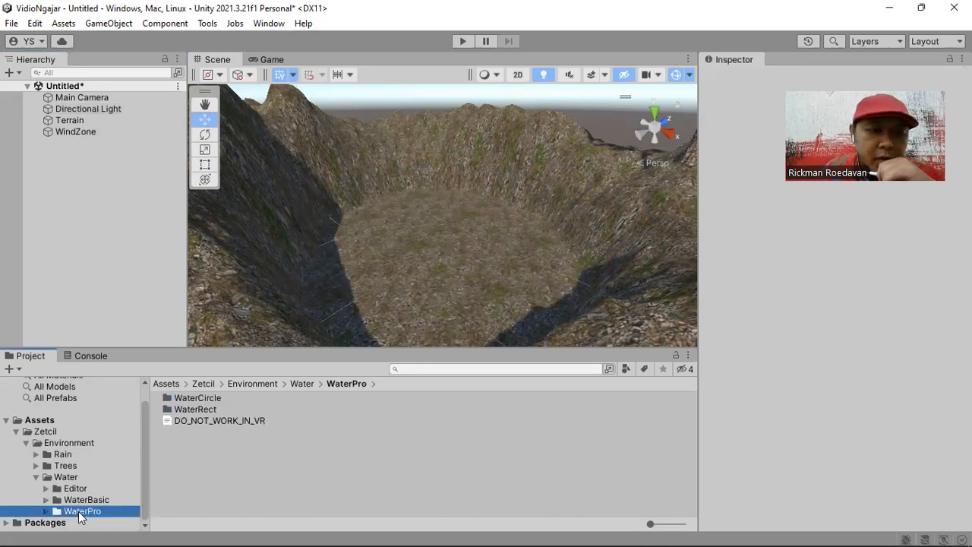
double_click(207, 409)
left_click(203, 421)
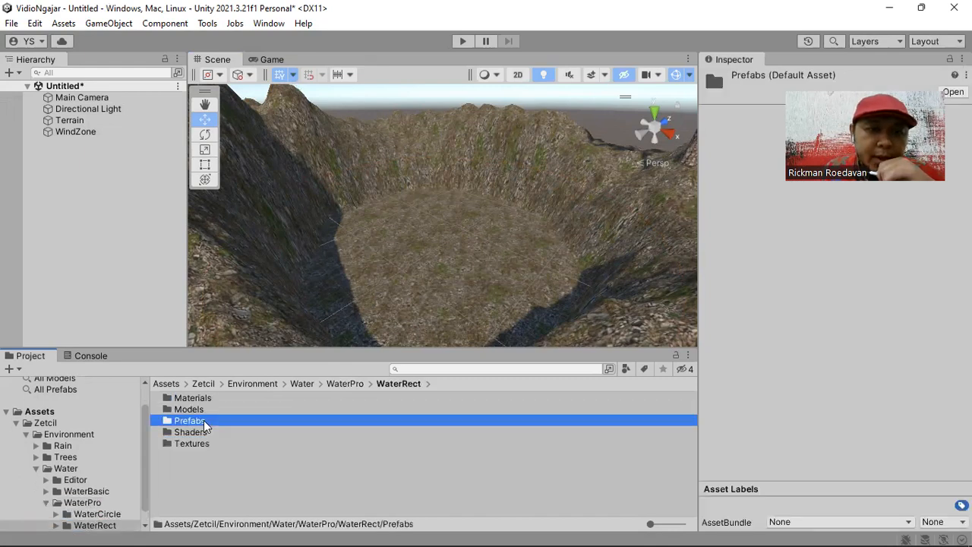
double_click(204, 422)
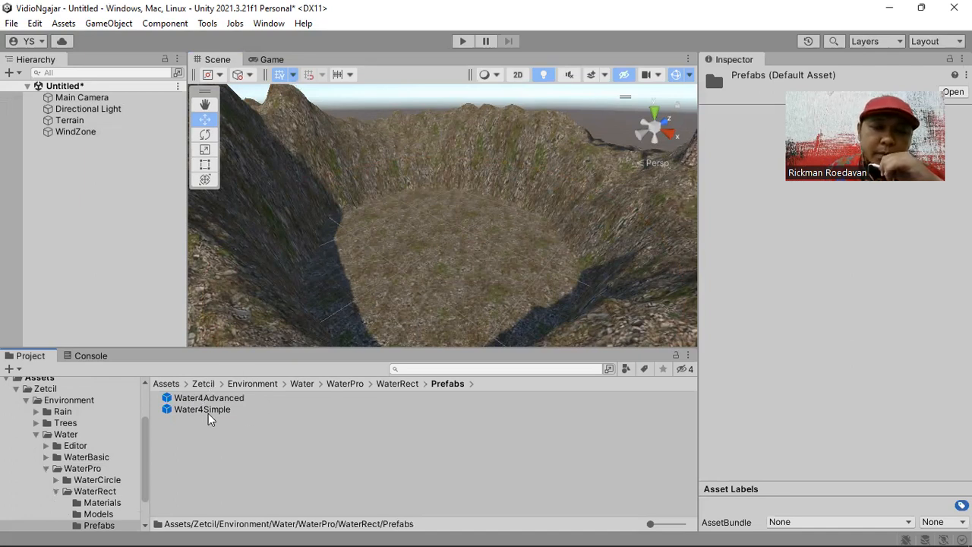
left_click_drag(212, 404, 414, 259)
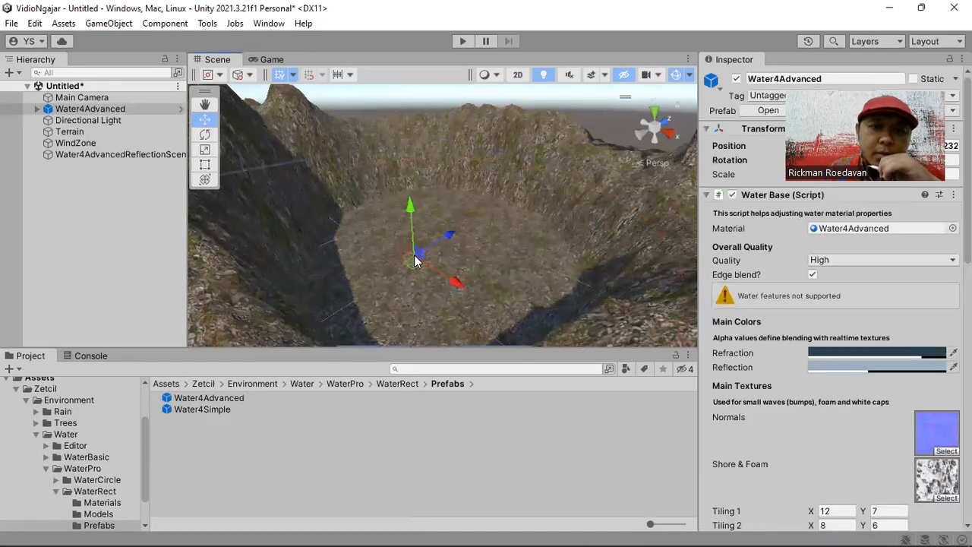
- Raise the Water4Advanced object vertically until its surface fills the hollow between the rock walls
left_click_drag(411, 208, 406, 141)
right_click_drag(444, 173, 484, 279)
scroll(484, 279, "down", 2)
right_click_drag(395, 196, 337, 212)
middle_click_drag(336, 213, 417, 243)
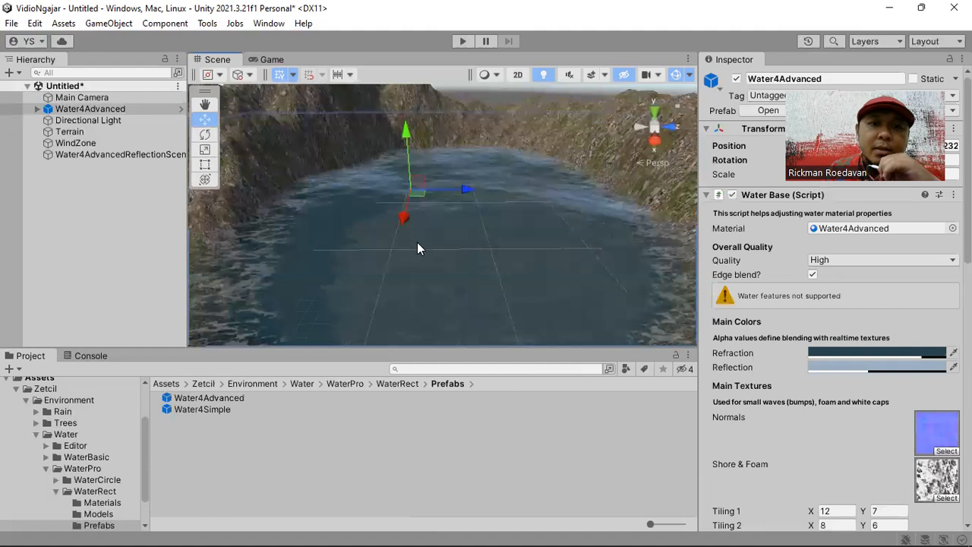
- Scale Water4Advanced down uniformly so the water covers only the mountain hollow instead of the whole terrain
scroll(417, 242, "down", 4)
scroll(417, 247, "down", 5)
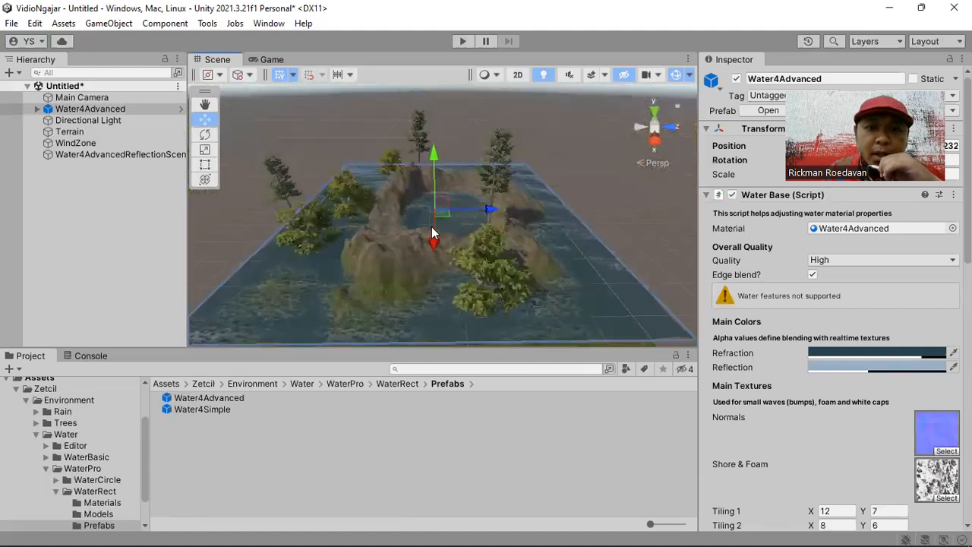
key("r")
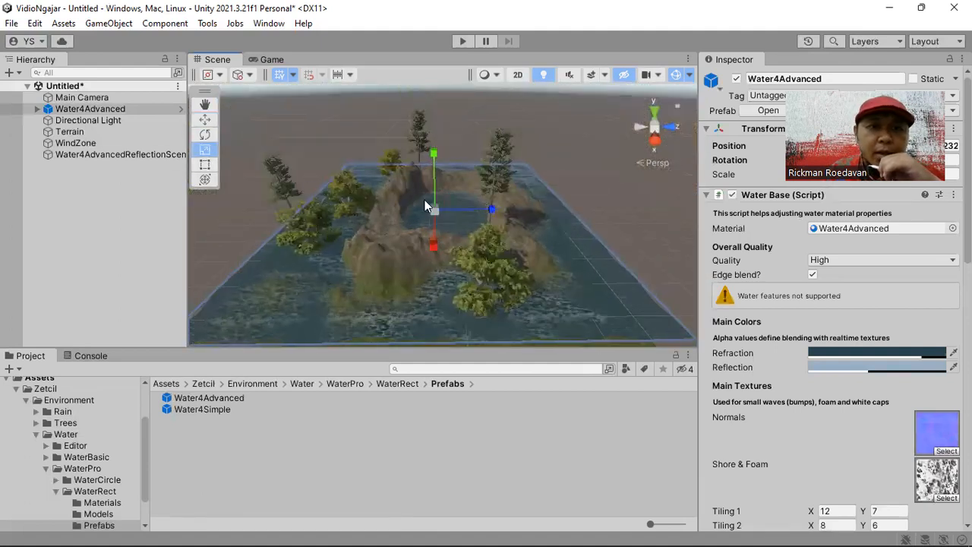
left_click_drag(436, 212, 417, 244)
key("w")
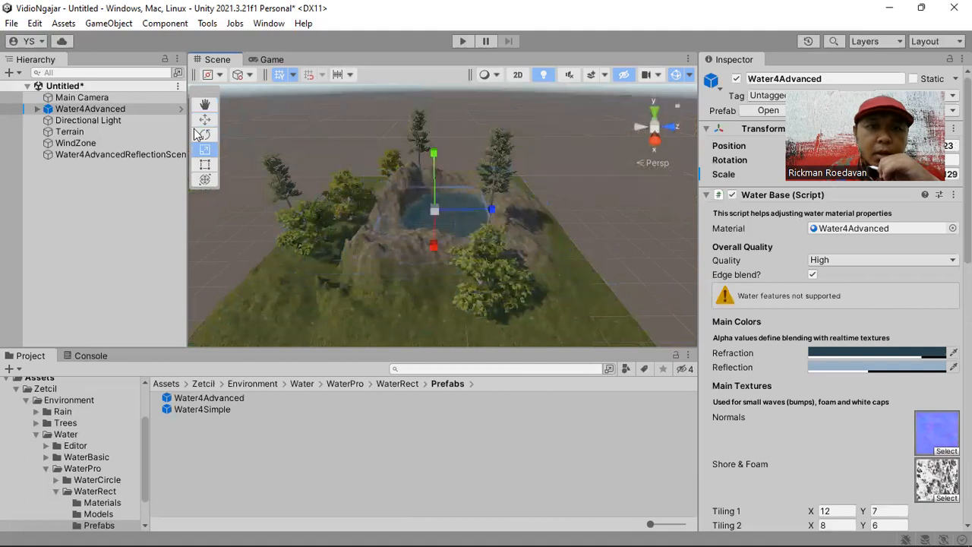
- Examine the scaled Water4Advanced surface and its edges against the hollow's rock walls from several angles
scroll(431, 294, "up", 6)
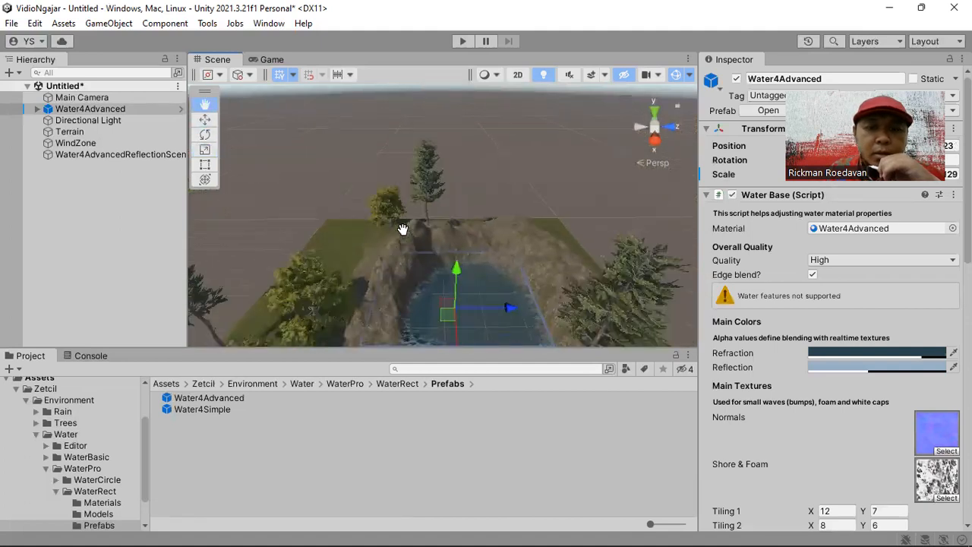
scroll(440, 231, "up", 1)
left_click_drag(471, 248, 502, 256)
middle_click_drag(486, 261, 469, 236)
left_click_drag(430, 174, 432, 181)
right_click_drag(397, 204, 378, 228)
left_click_drag(378, 228, 444, 215, "alt")
left_click_drag(385, 158, 382, 149)
middle_click_drag(441, 216, 431, 173)
right_click_drag(486, 247, 463, 228)
scroll(479, 271, "up", 6)
middle_click_drag(454, 263, 428, 278)
right_click_drag(427, 243, 353, 257)
right_click_drag(549, 249, 373, 266)
scroll(473, 271, "down", 6)
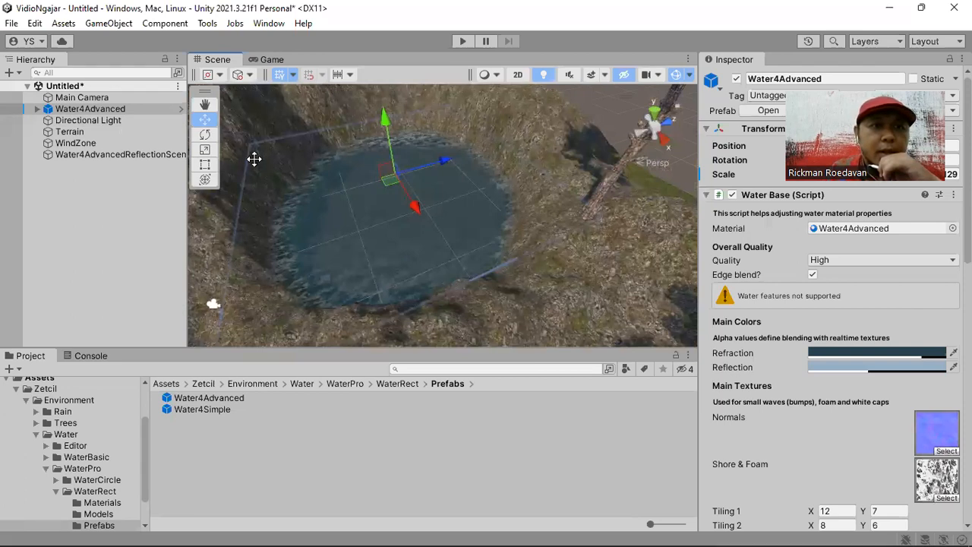
- Select the Main Camera, run the scene and examine the Water4Advanced waves in the Game view
left_click(129, 97)
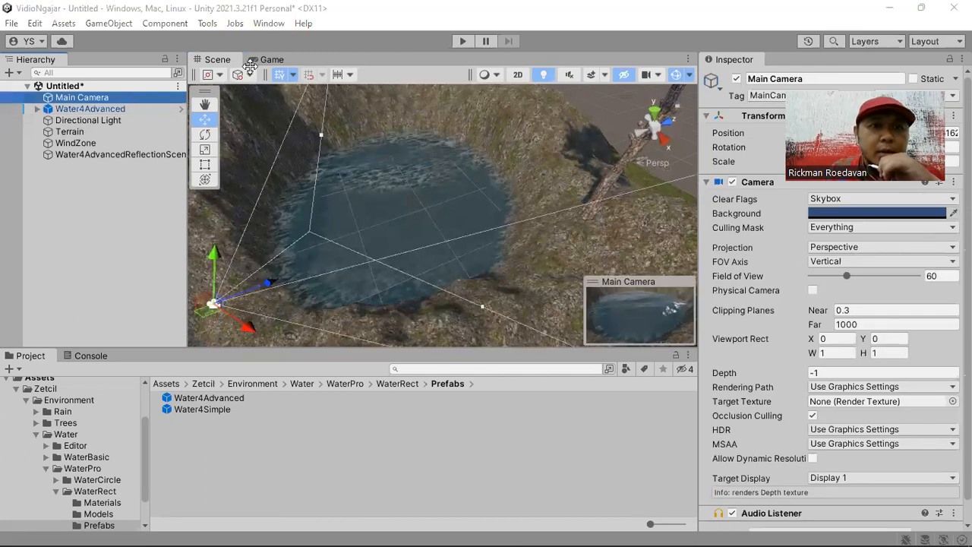
scroll(463, 249, "up", 5)
left_click_drag(387, 218, 466, 223, "alt")
left_click(463, 41)
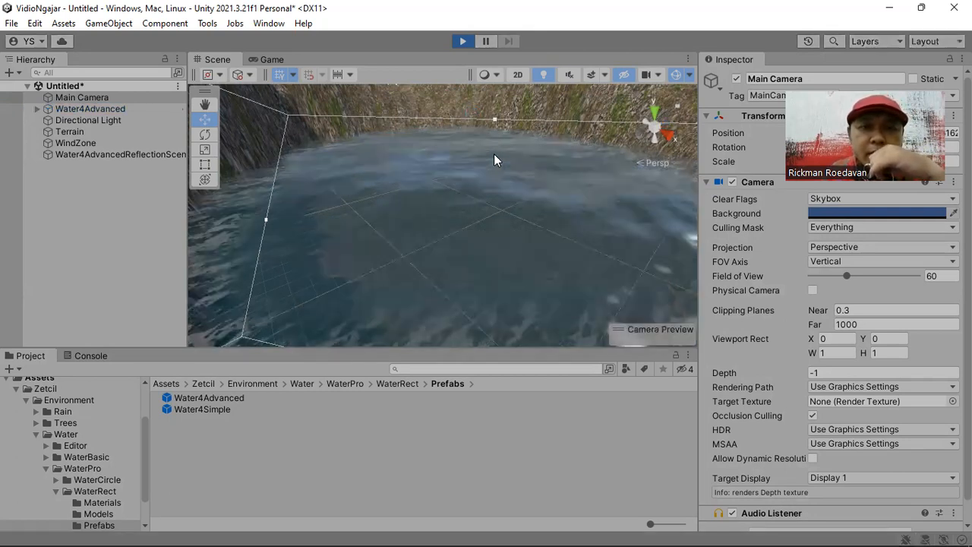
left_click(273, 60)
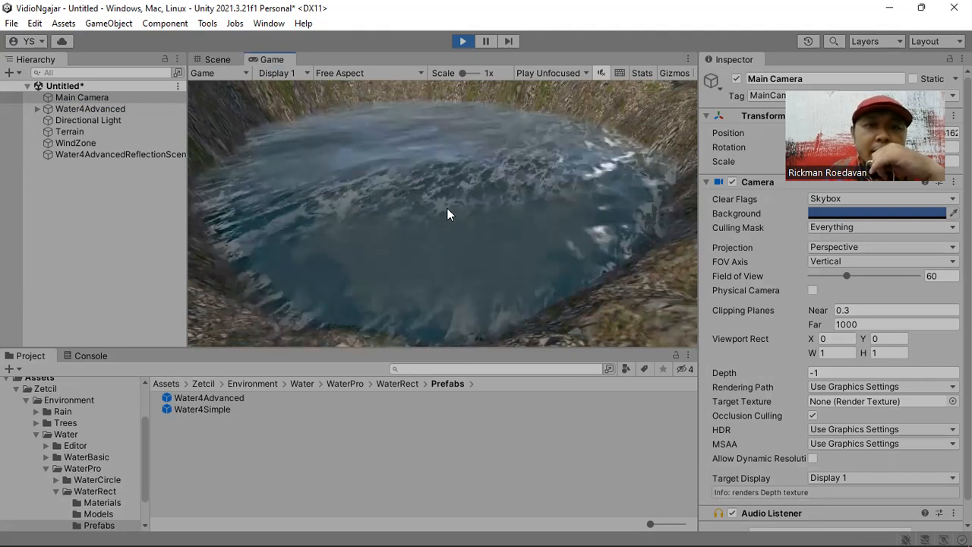
- Examine the moving foam along the shoreline and rock walls in the Scene view while the scene plays
left_click(224, 59)
right_click_drag(534, 203, 367, 259)
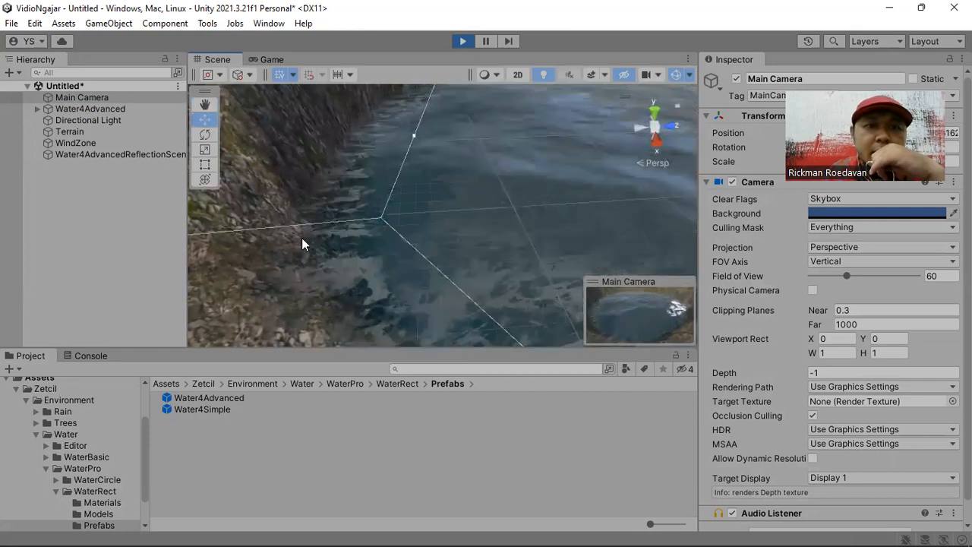
right_click_drag(322, 294, 373, 188)
scroll(465, 226, "up", 3)
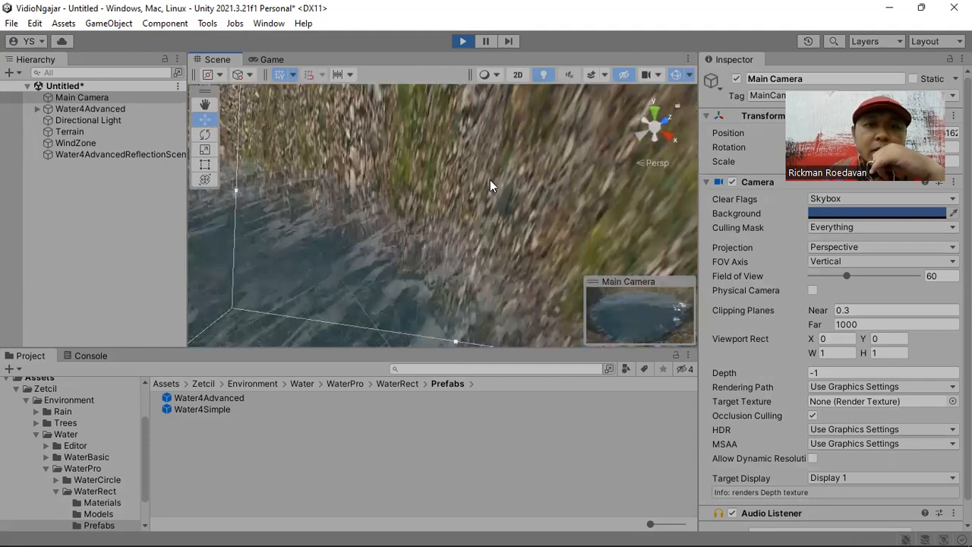
scroll(381, 202, "down", 3)
right_click_drag(413, 222, 447, 270)
scroll(447, 272, "down", 4)
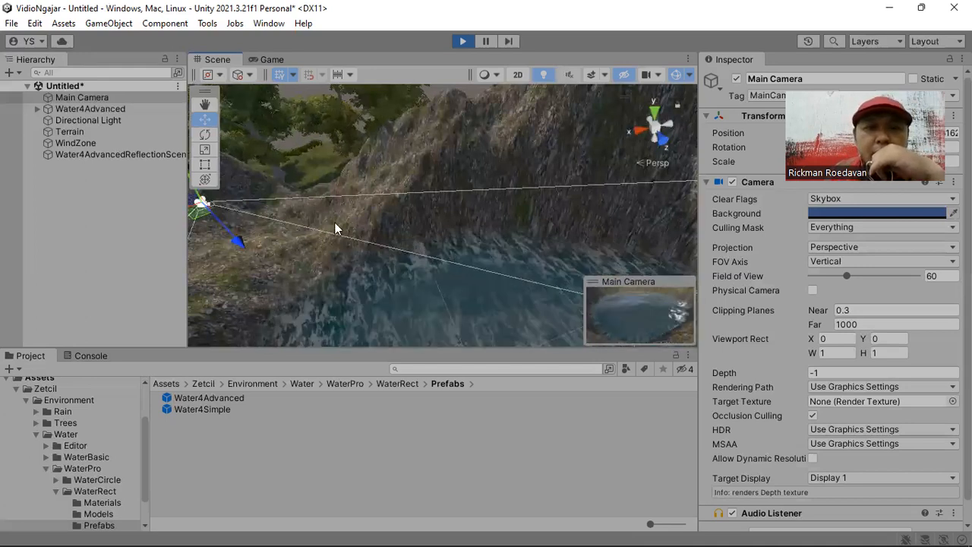
left_click_drag(408, 291, 406, 235, "alt")
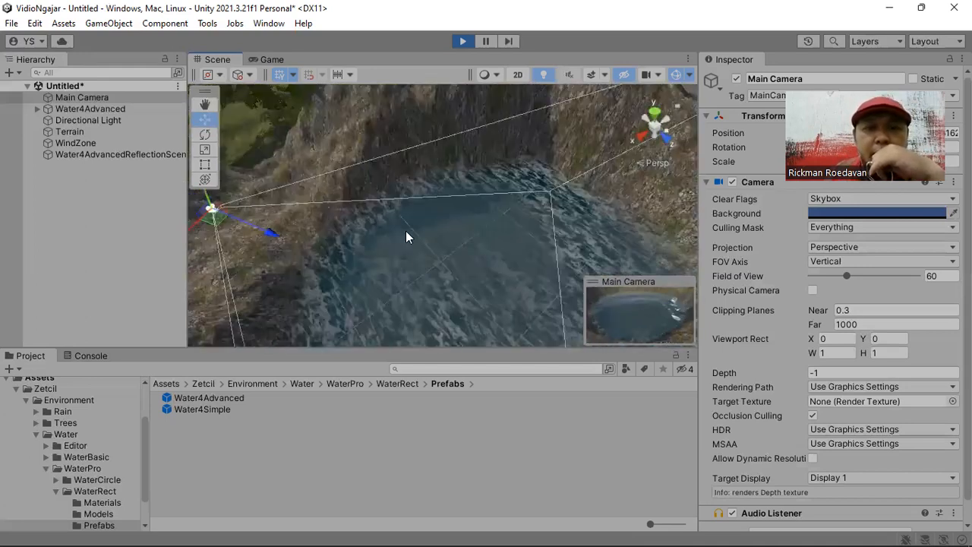
middle_click_drag(425, 161, 433, 156)
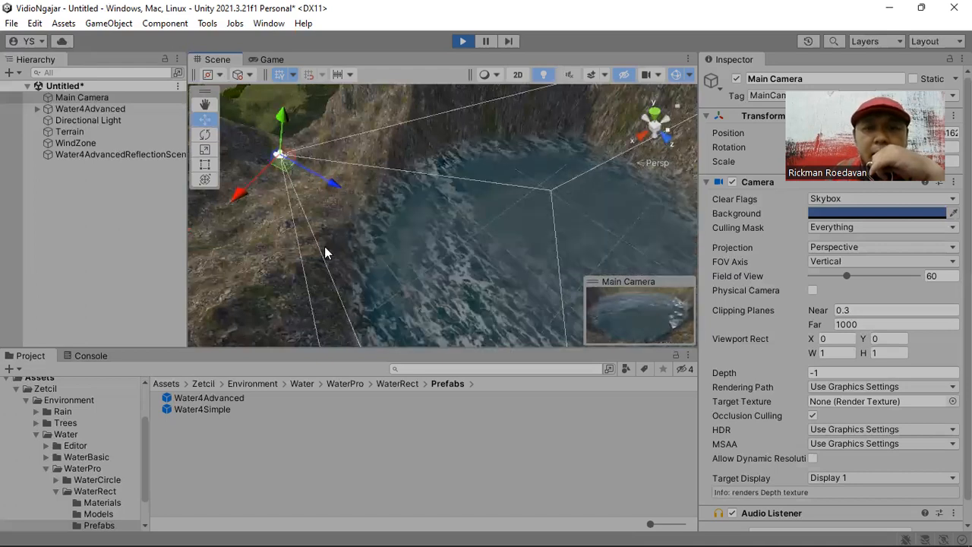
right_click_drag(334, 204, 382, 163)
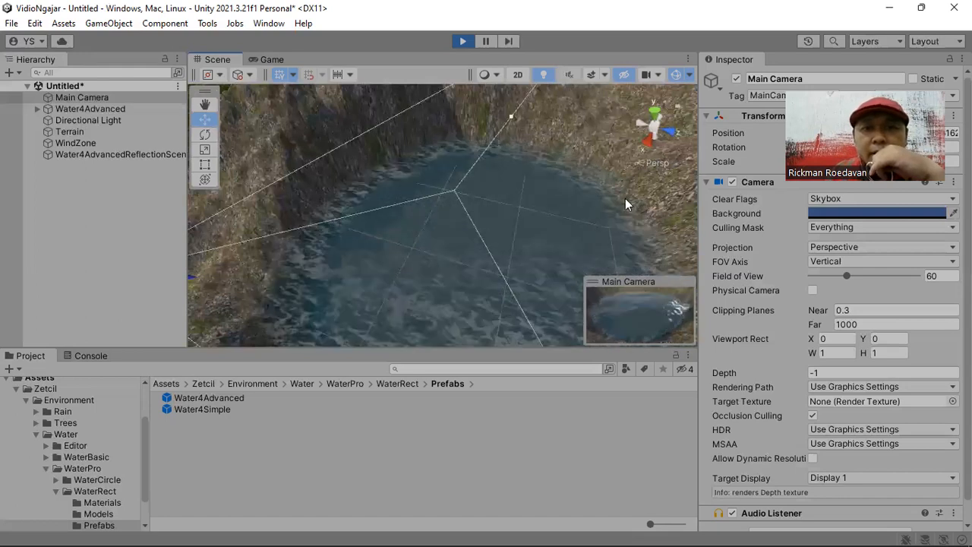
- Inspect the whole animated pool from above and close to the Main Camera, and stop the running scene
scroll(432, 249, "down", 3)
right_click_drag(476, 275, 415, 255)
middle_click_drag(511, 199, 511, 198)
right_click_drag(511, 198, 446, 241)
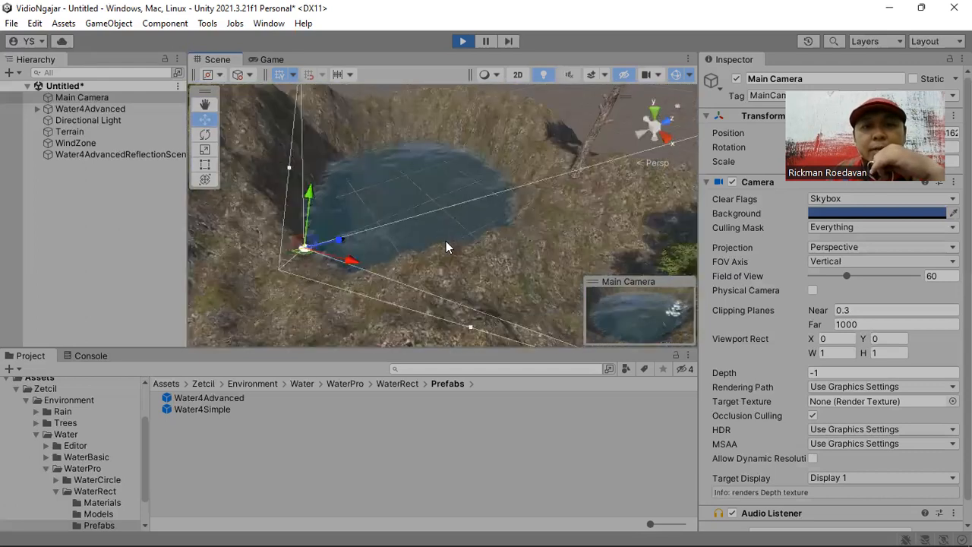
scroll(441, 259, "up", 3)
right_click(343, 286)
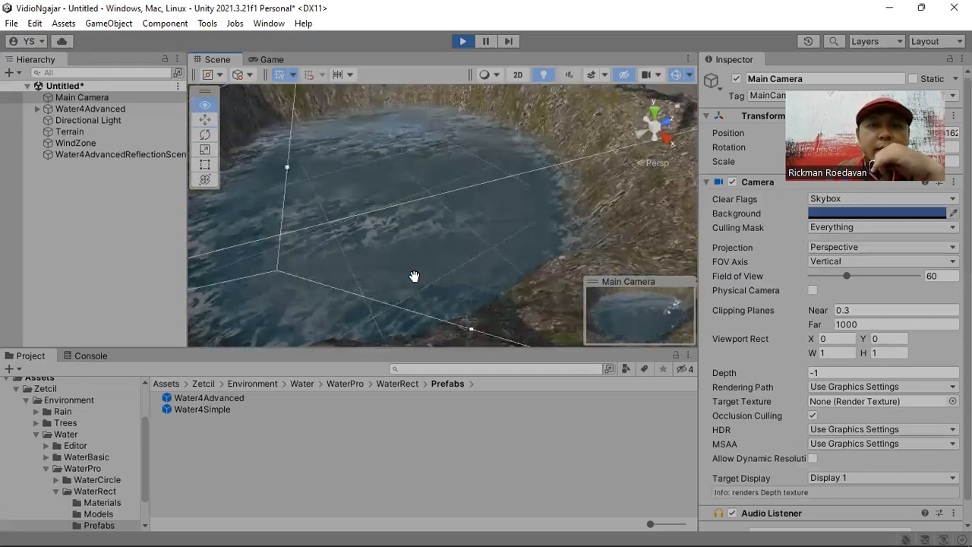
right_click_drag(466, 256, 469, 251)
scroll(450, 262, "down", 1)
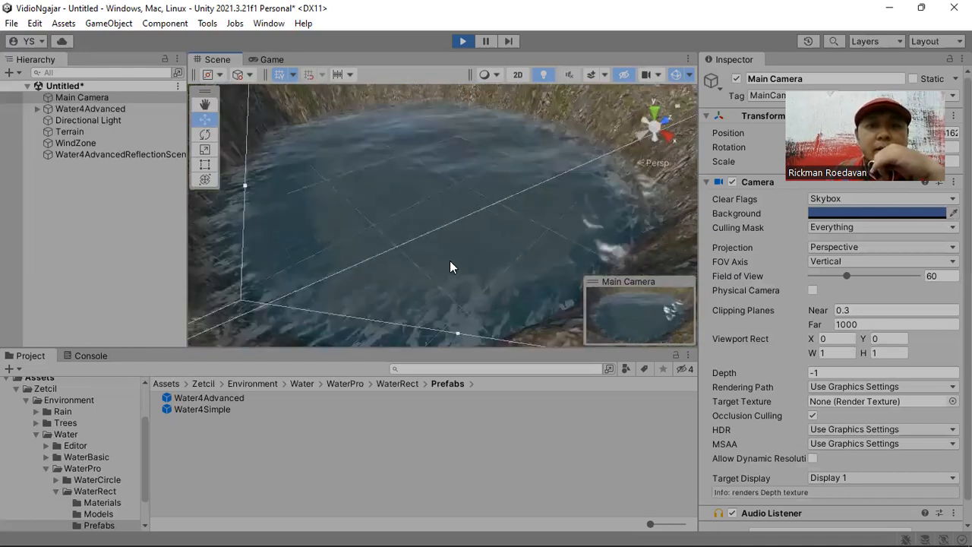
scroll(449, 262, "down", 3)
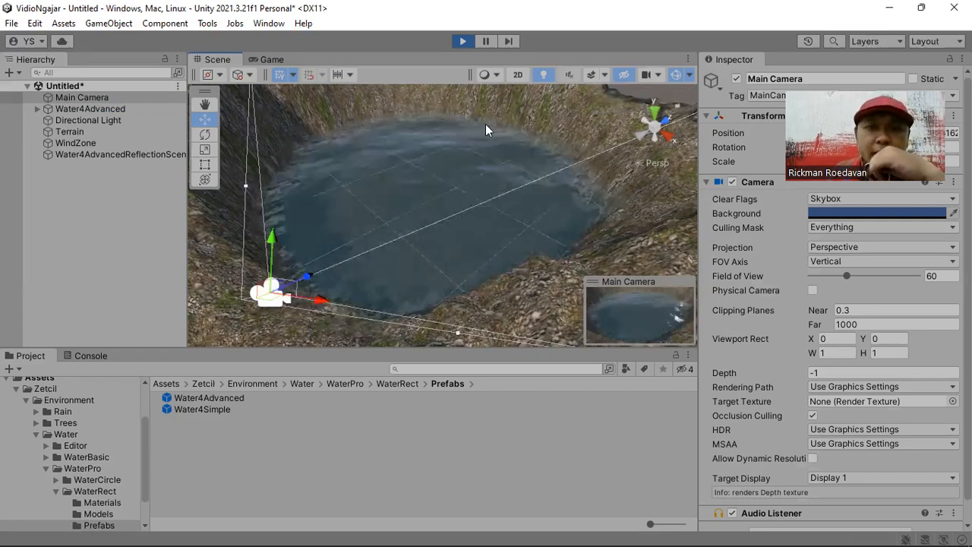
key("ctrl+p")
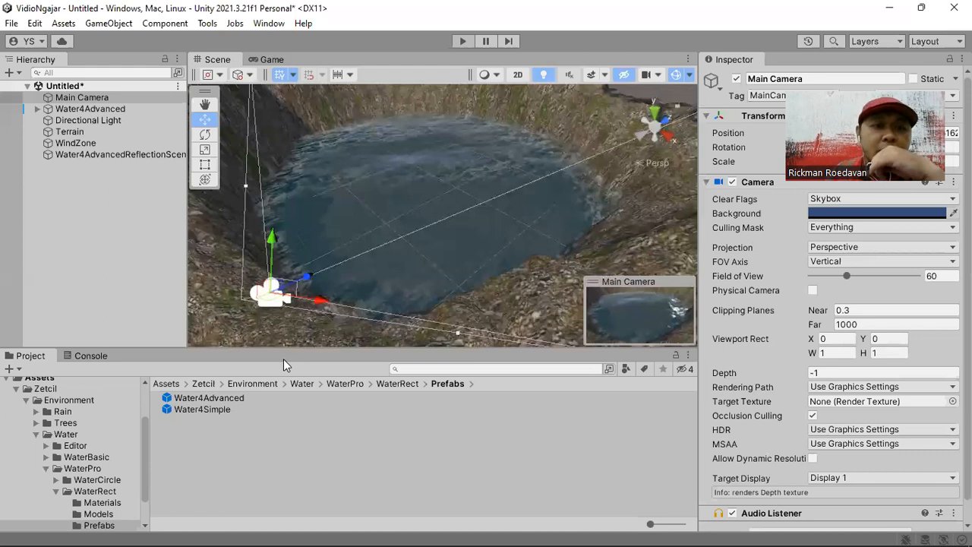
- Place the RainPrefab from the Rain/Prefabs folder over the water in the hollow and frame it in the Scene view
left_click(46, 468)
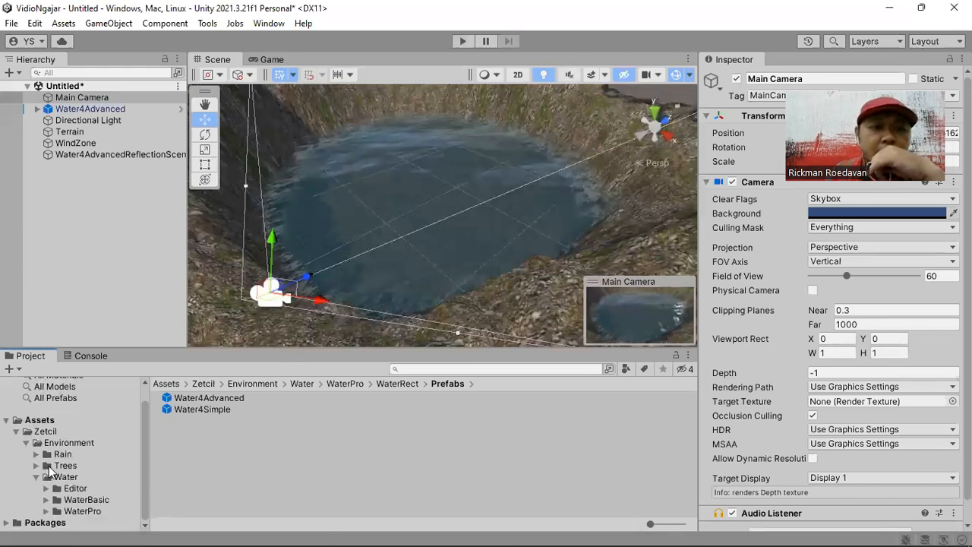
left_click(61, 455)
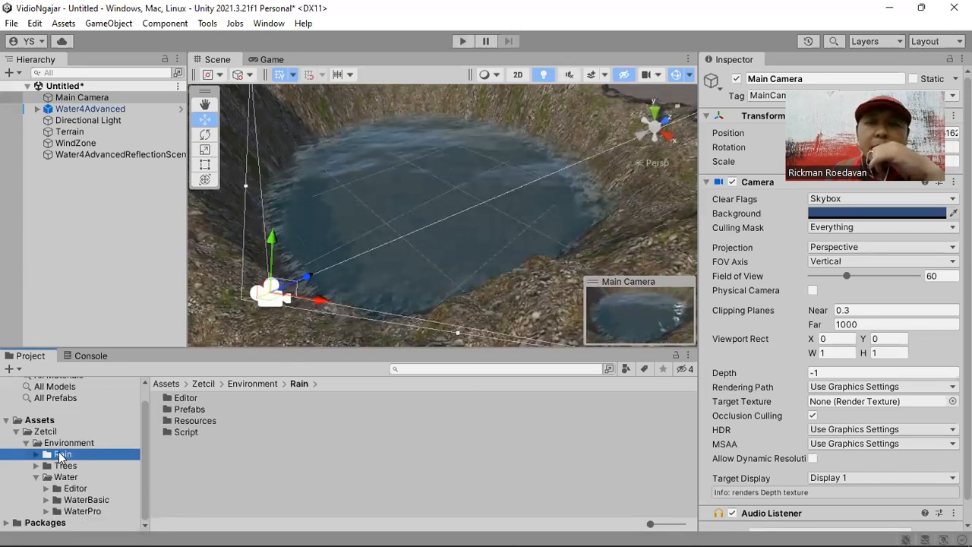
double_click(191, 410)
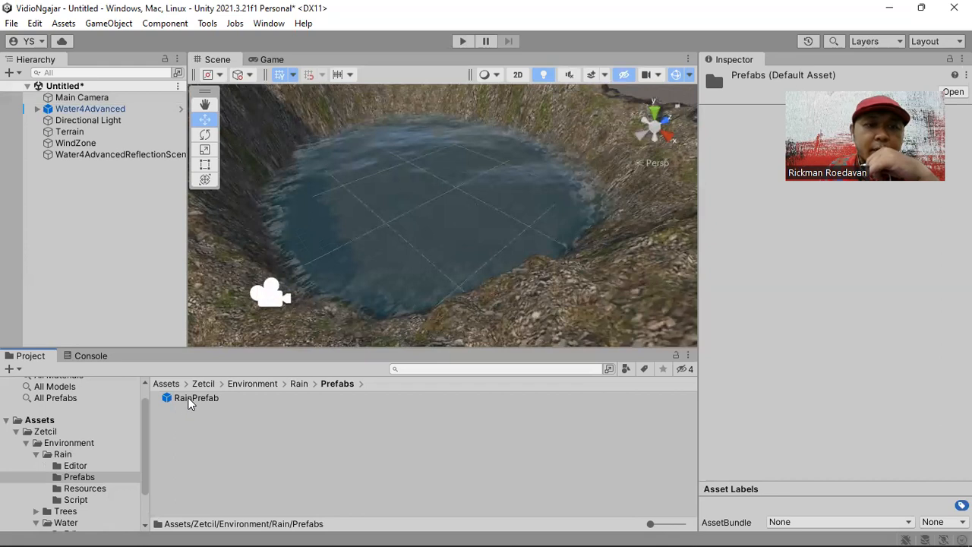
left_click_drag(190, 403, 403, 217)
left_click(105, 111)
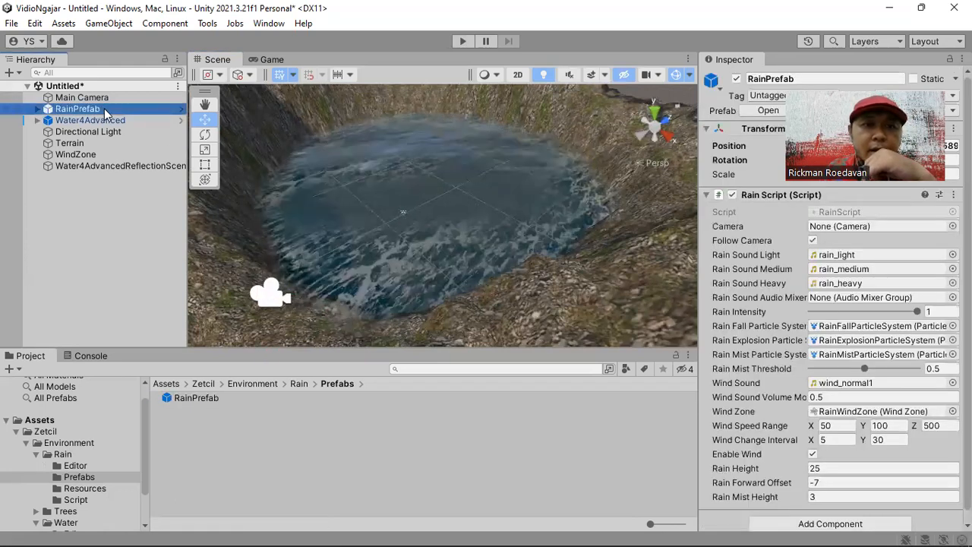
right_click_drag(479, 292, 453, 264)
double_click(76, 108)
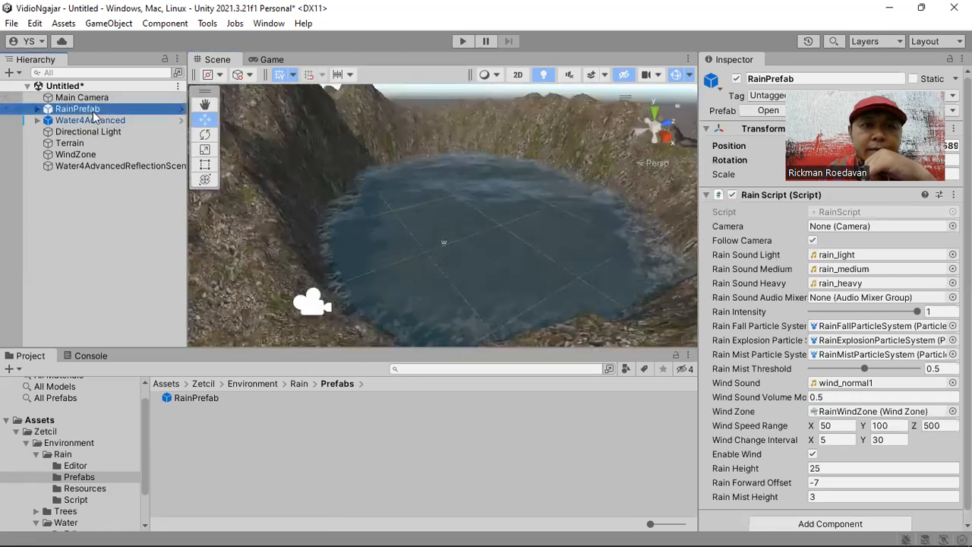
- Assign the Main Camera as the Camera of RainPrefab's Rain Script
left_click_drag(445, 166, 442, 236)
middle_click_drag(452, 276, 414, 229)
scroll(441, 264, "up", 5)
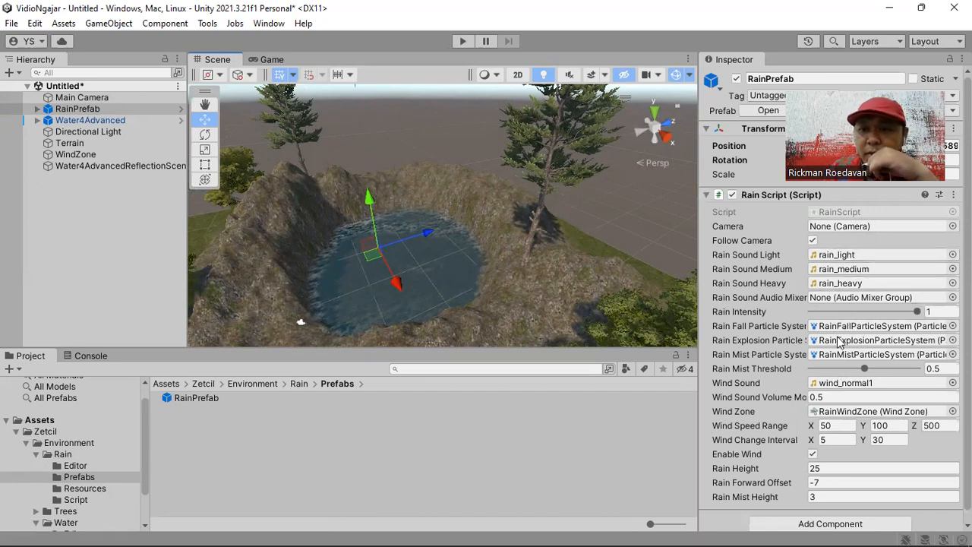
left_click_drag(58, 100, 842, 228)
middle_click_drag(493, 245, 557, 205)
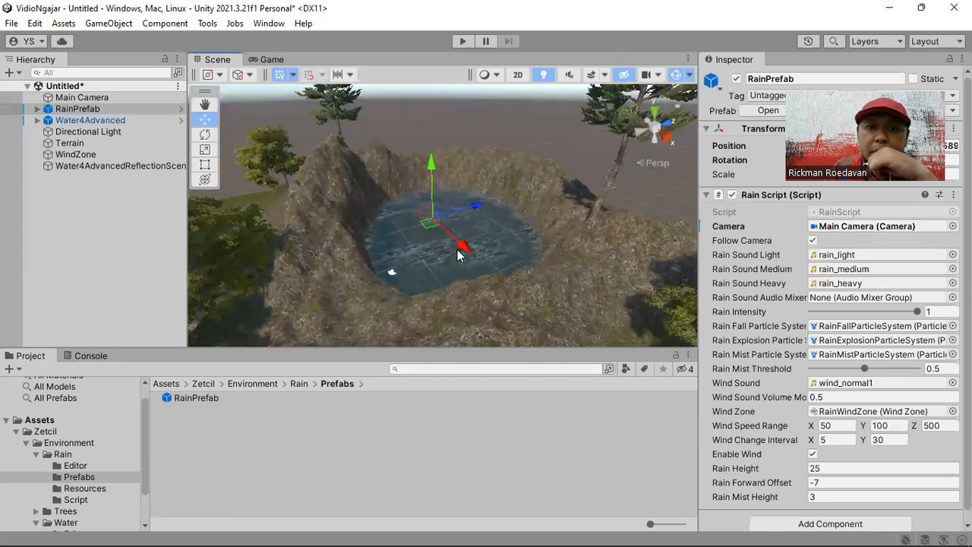
- Add a 3D cube to the scene, sitting on the water in the mountain hollow
scroll(458, 255, "up", 6)
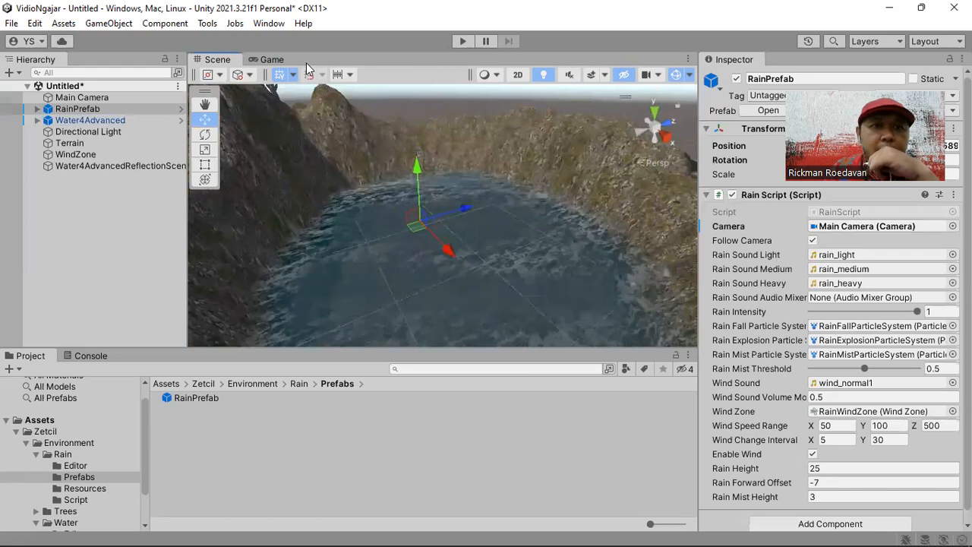
left_click(109, 23)
mouse_move(130, 86)
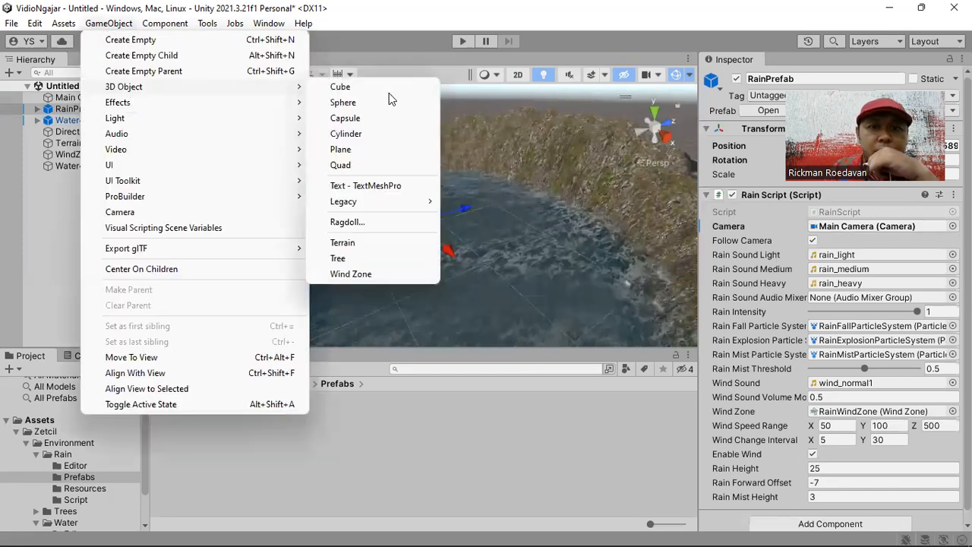
left_click(389, 90)
left_click_drag(513, 230, 439, 253)
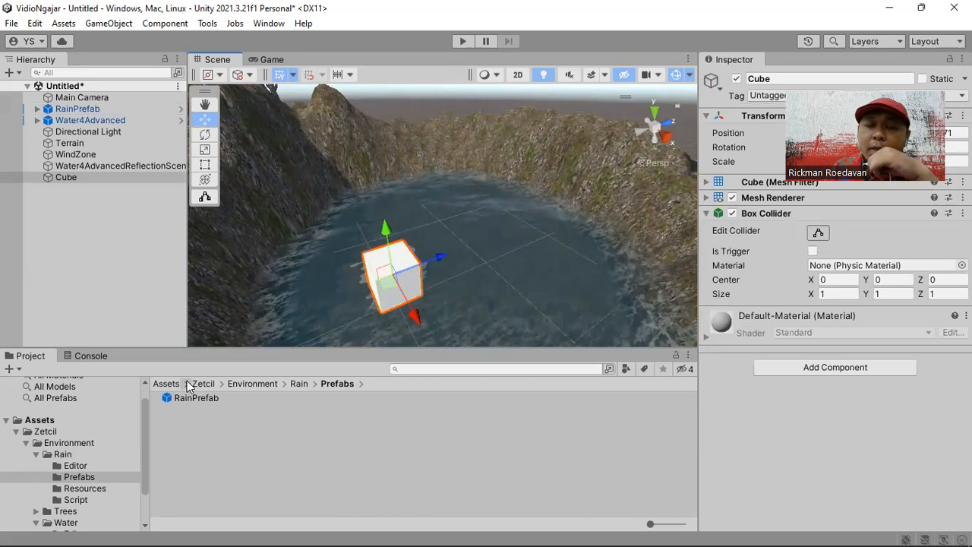
- Create a new material named Black in the root Assets folder
left_click(46, 421)
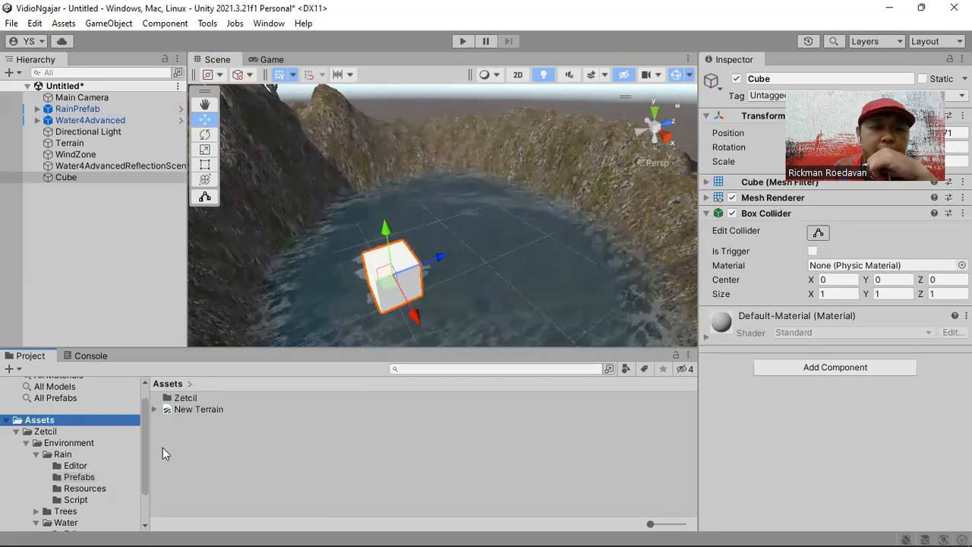
right_click(201, 462)
mouse_move(257, 76)
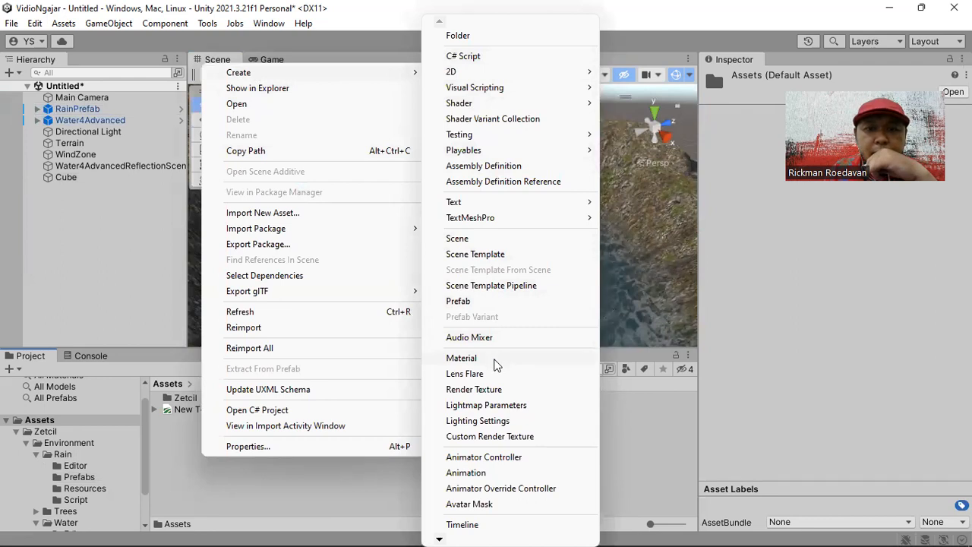
left_click(495, 360)
type("Black")
key("Return")
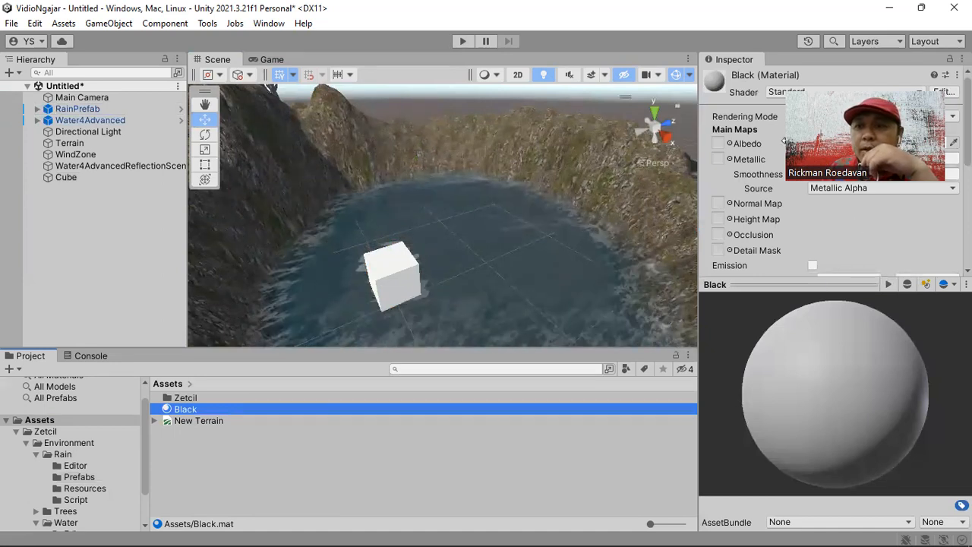
- Set the Black material's albedo colour to black (000000) and apply the material to the cube
left_click_drag(836, 140, 733, 163)
left_click(885, 144)
left_click(917, 293)
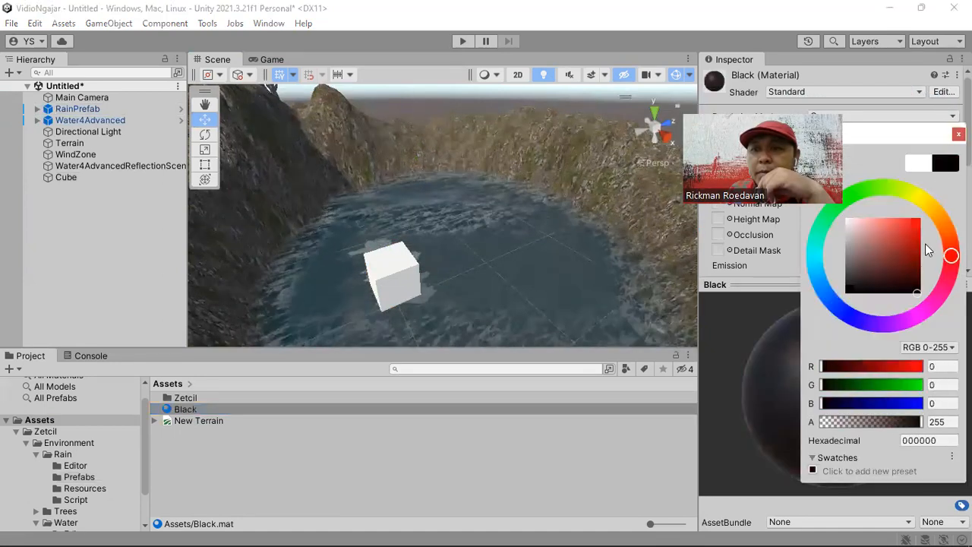
left_click_drag(185, 409, 401, 270)
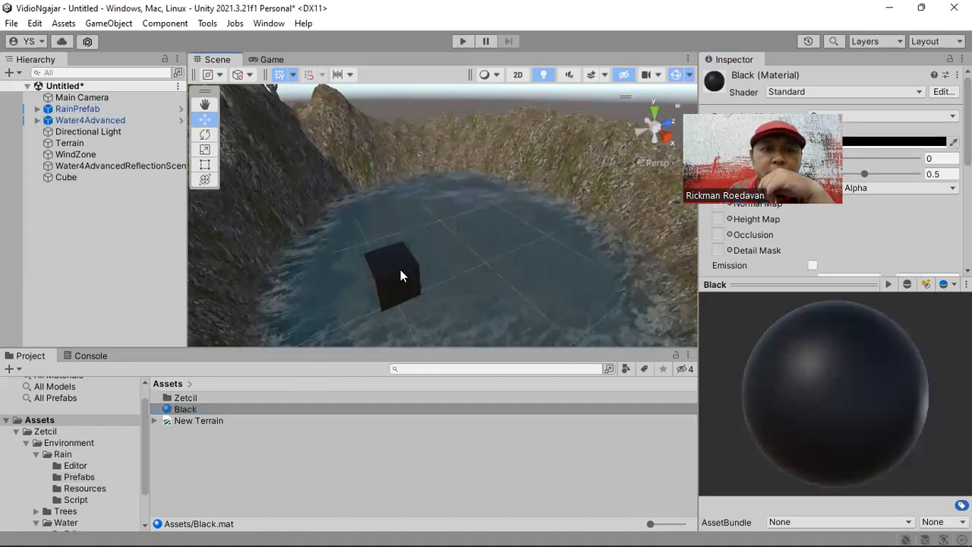
- Align the Main Camera with a close Scene view of the black cube on the water
left_click(61, 99)
mouse_move(460, 241)
middle_mouse_down()
mouse_move(472, 186)
mouse_move(517, 246)
mouse_move(471, 233)
middle_mouse_up()
scroll(515, 246, "up", 5)
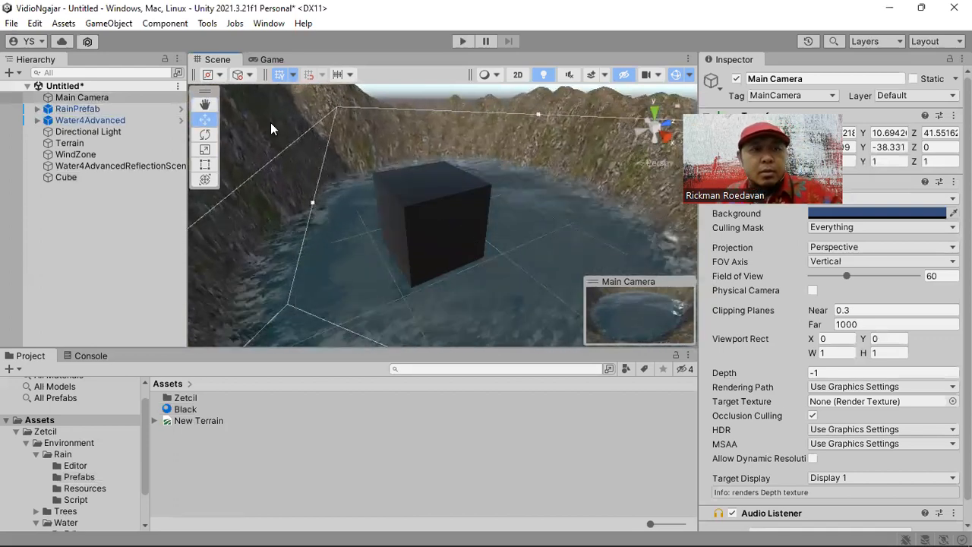
left_click(130, 29)
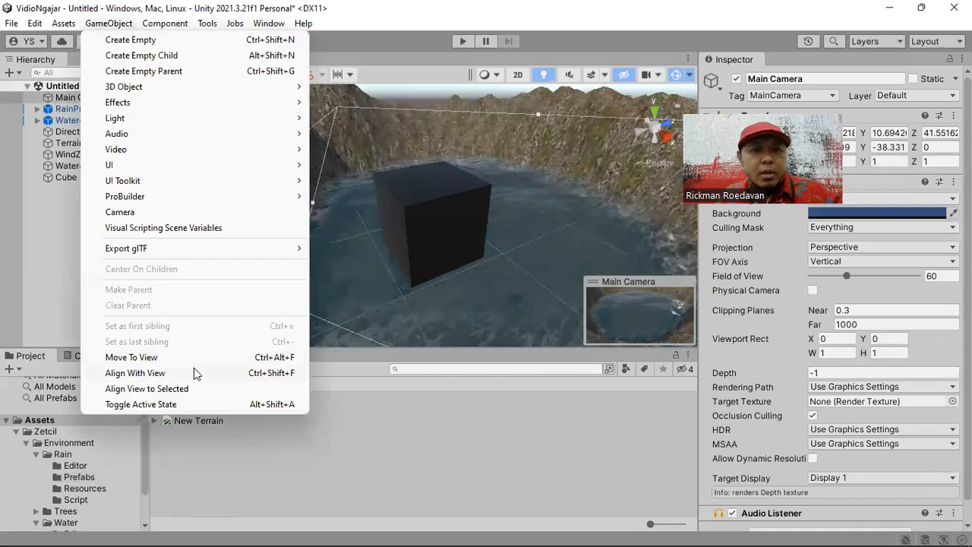
left_click(193, 371)
- Run the scene and rotate the Directional Light until the sky and terrain turn dark, as at dusk
key("ctrl+p")
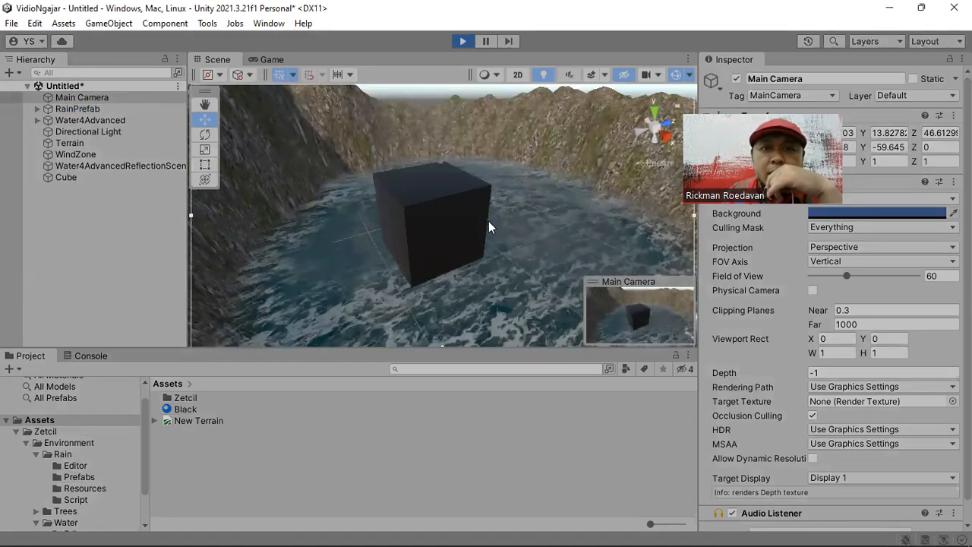
mouse_move(524, 219)
right_mouse_down()
mouse_move(540, 208)
mouse_move(521, 152)
mouse_move(527, 189)
mouse_move(471, 137)
mouse_move(504, 169)
mouse_move(349, 121)
mouse_move(554, 182)
mouse_move(427, 152)
mouse_move(556, 167)
mouse_move(560, 180)
mouse_move(523, 186)
mouse_move(524, 228)
right_mouse_up()
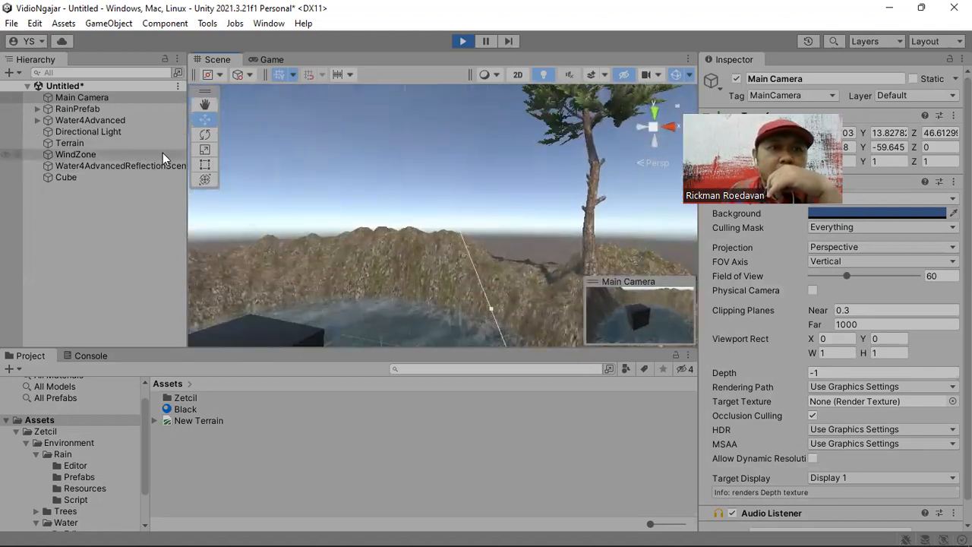
left_click(111, 133)
right_click_drag(440, 166, 410, 229)
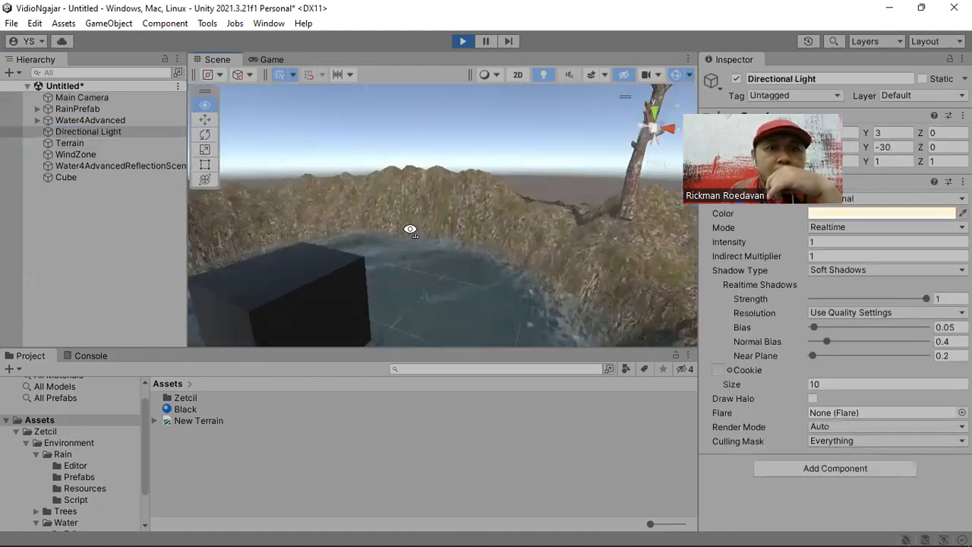
double_click(136, 132)
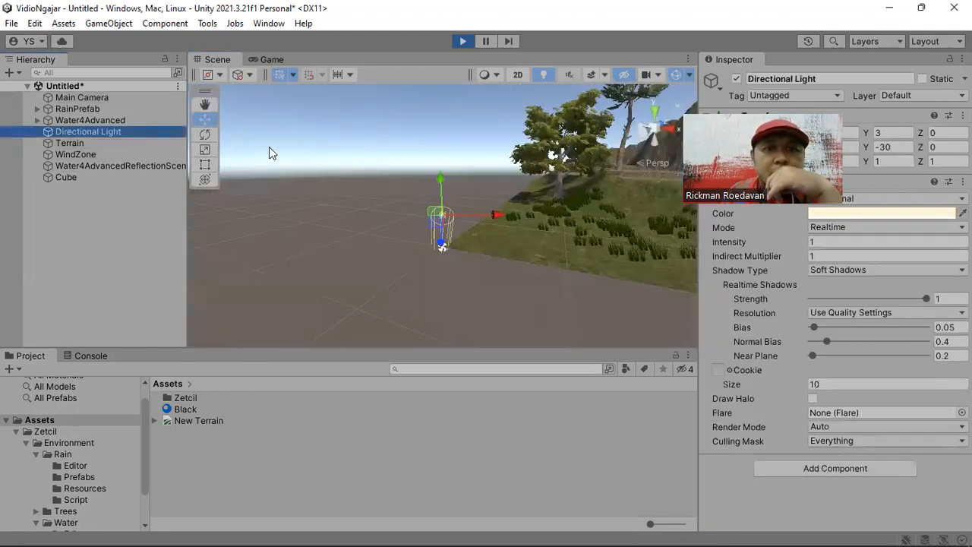
left_click(204, 134)
left_click_drag(444, 181, 429, 287)
- Examine the rain falling around the black cube near the Main Camera, moving in close to the cube
double_click(85, 98)
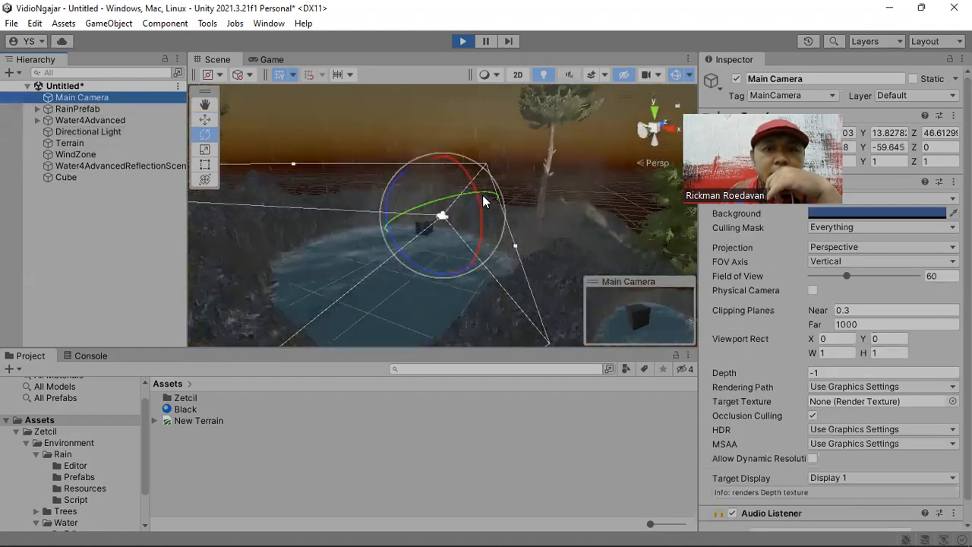
left_click_drag(492, 198, 436, 221, "alt")
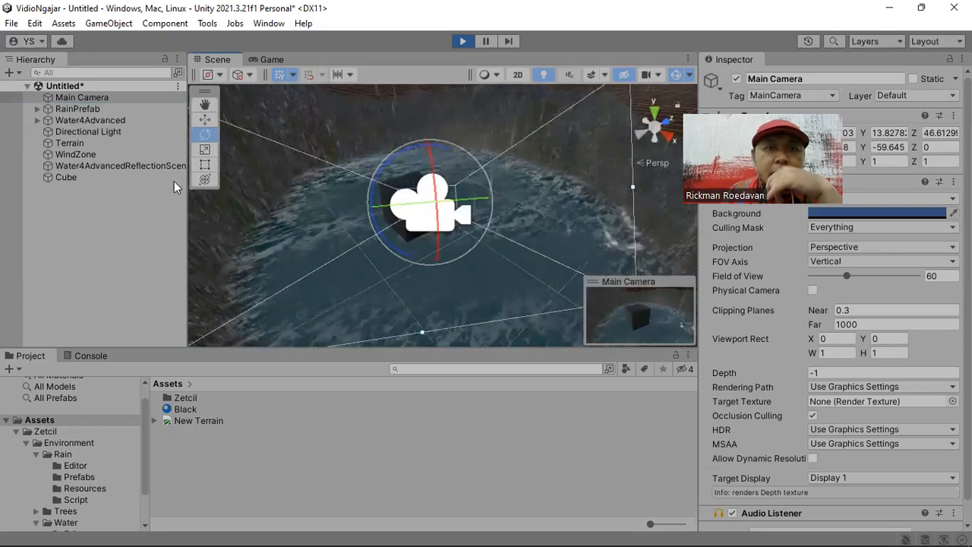
left_click(95, 177)
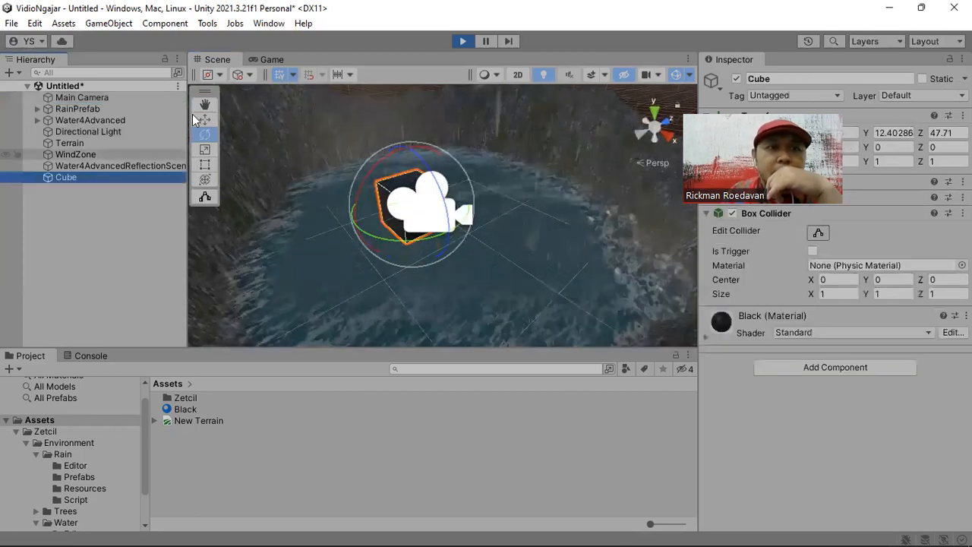
key("w")
right_click_drag(342, 190, 430, 217)
middle_click_drag(430, 217, 501, 207)
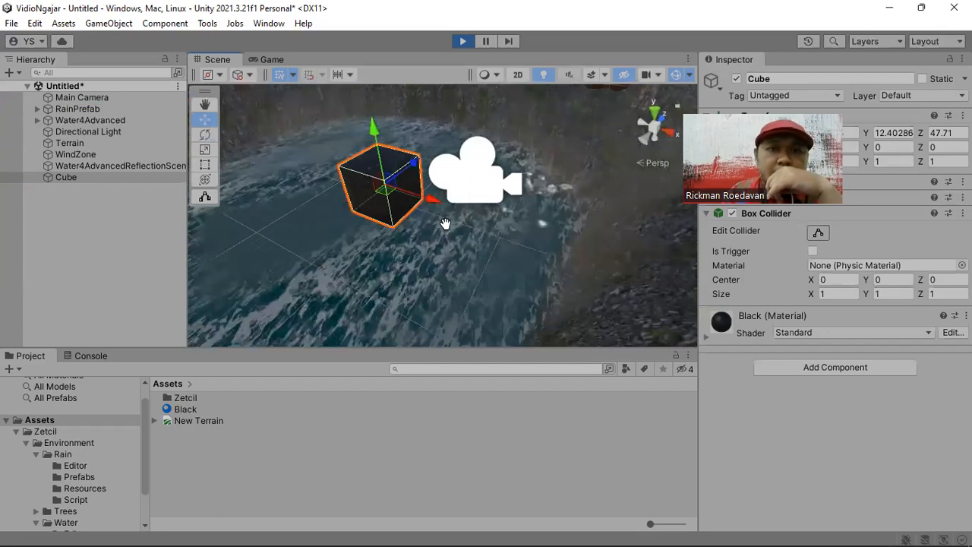
scroll(427, 219, "up", 2)
scroll(440, 210, "up", 2)
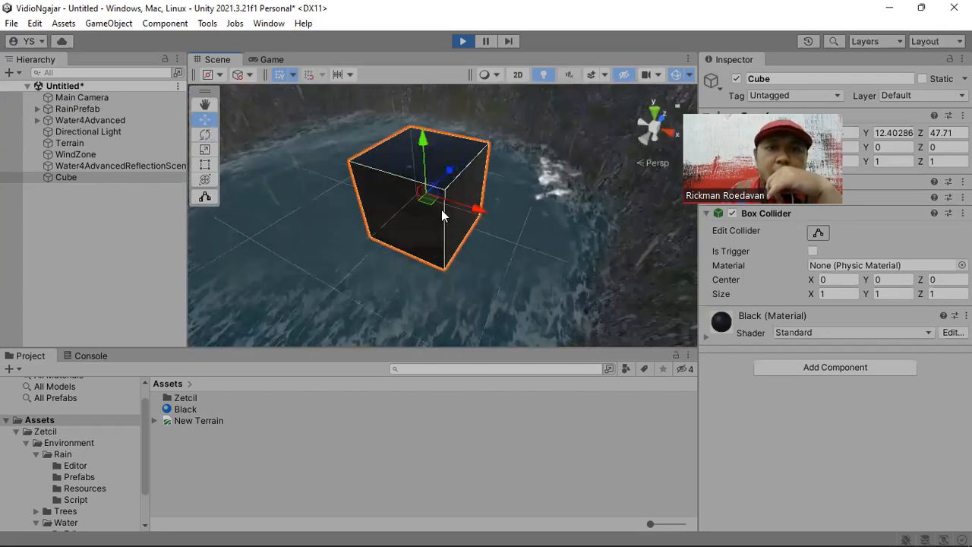
scroll(488, 221, "up", 2)
right_click_drag(515, 197, 552, 211)
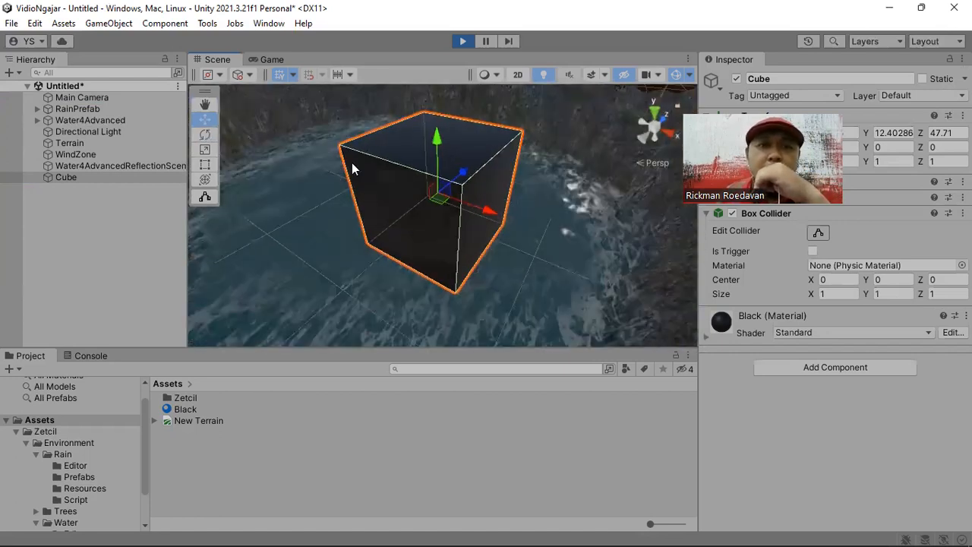
- Scale the cube into a wide flat slab, about 2.45 along Z and about 0.24 high in Y
left_click(204, 149)
left_click_drag(441, 161, 456, 187)
middle_click_drag(506, 190, 493, 189)
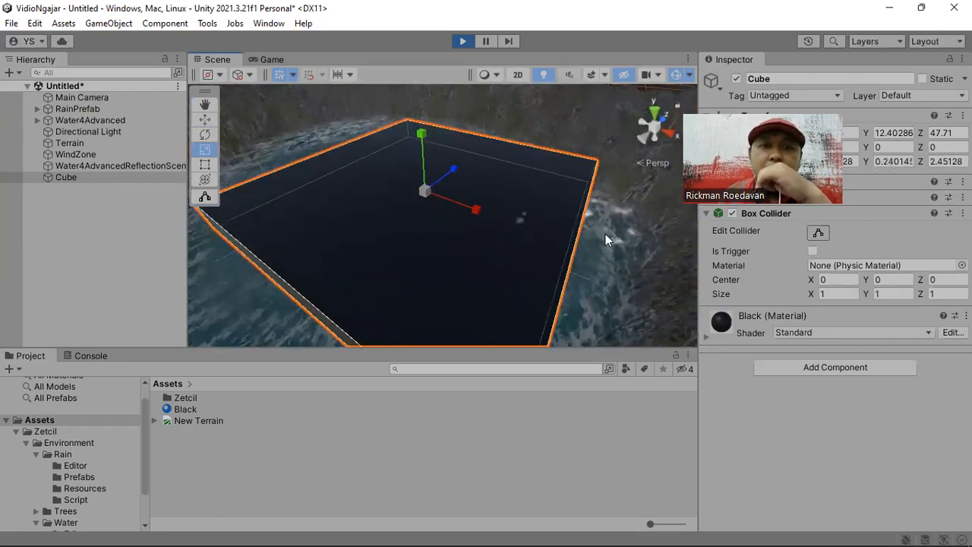
- Examine the raindrop splashes on the slab's dark top face from several angles and close up
key("w")
middle_click_drag(428, 232, 448, 134)
scroll(460, 264, "down", 1)
middle_click_drag(446, 287, 443, 206)
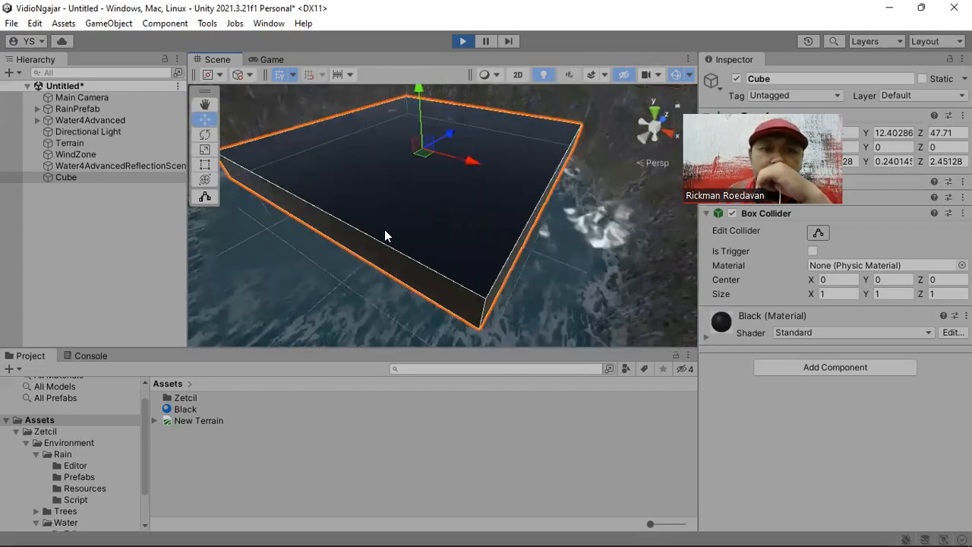
scroll(355, 215, "up", 2)
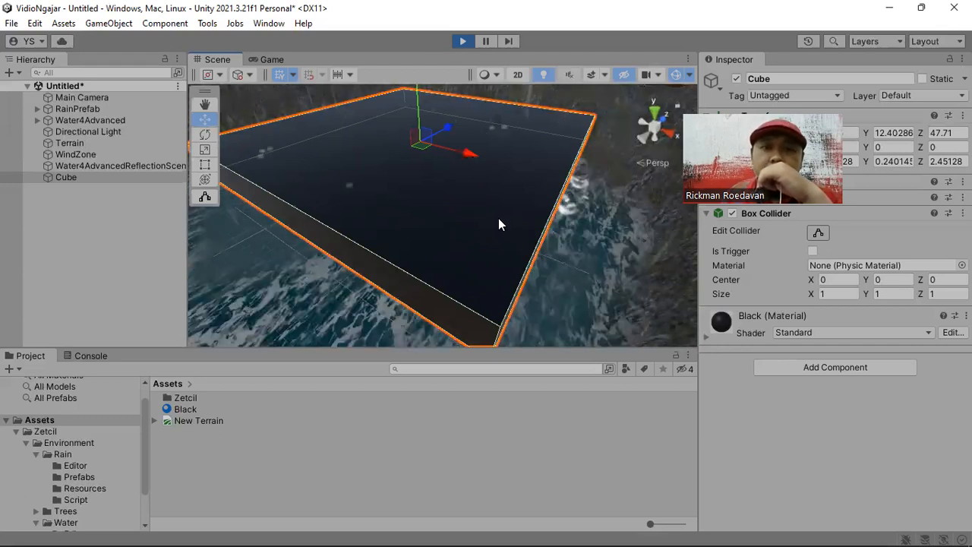
right_click_drag(537, 171, 368, 251)
key("f")
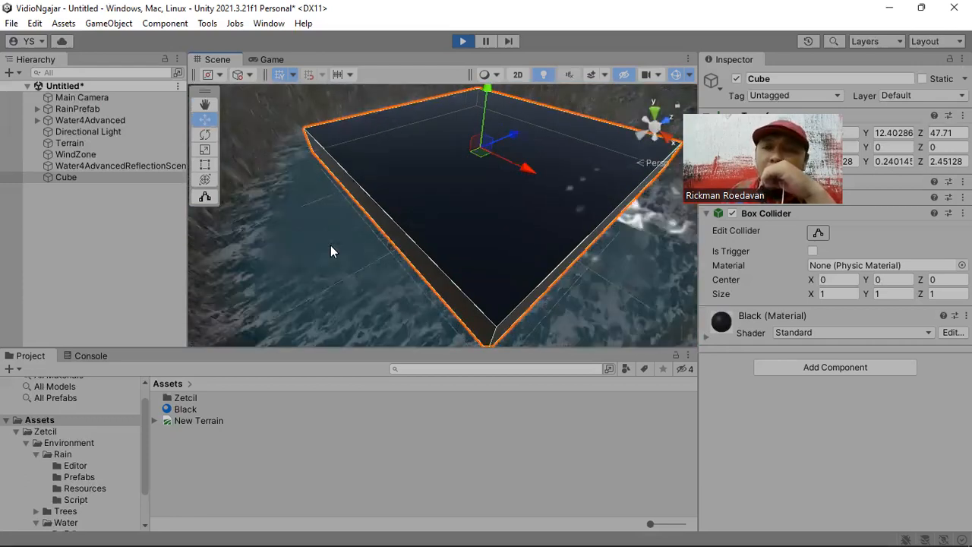
scroll(331, 250, "up", 5)
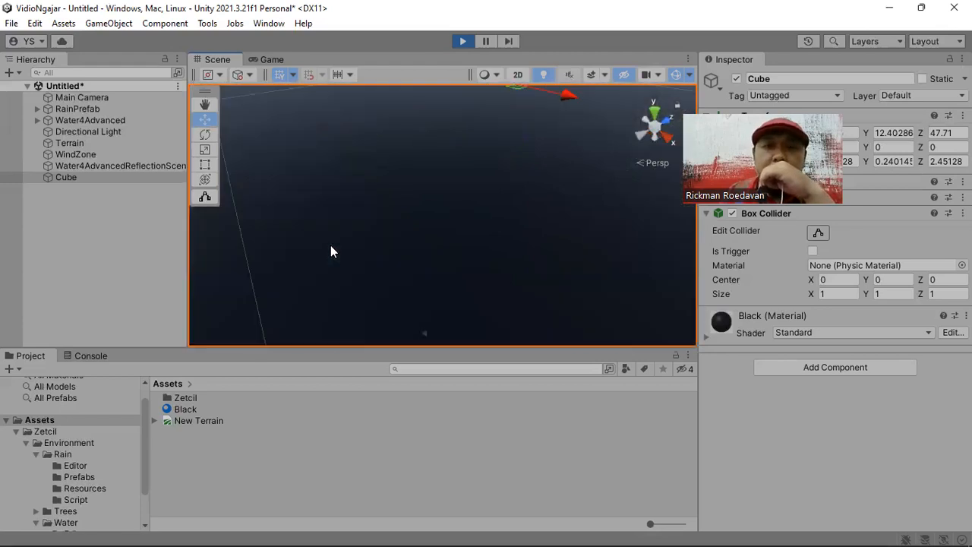
- Examine the rain and waves across the pool's water surface, from low over the water and from above
scroll(331, 250, "down", 5)
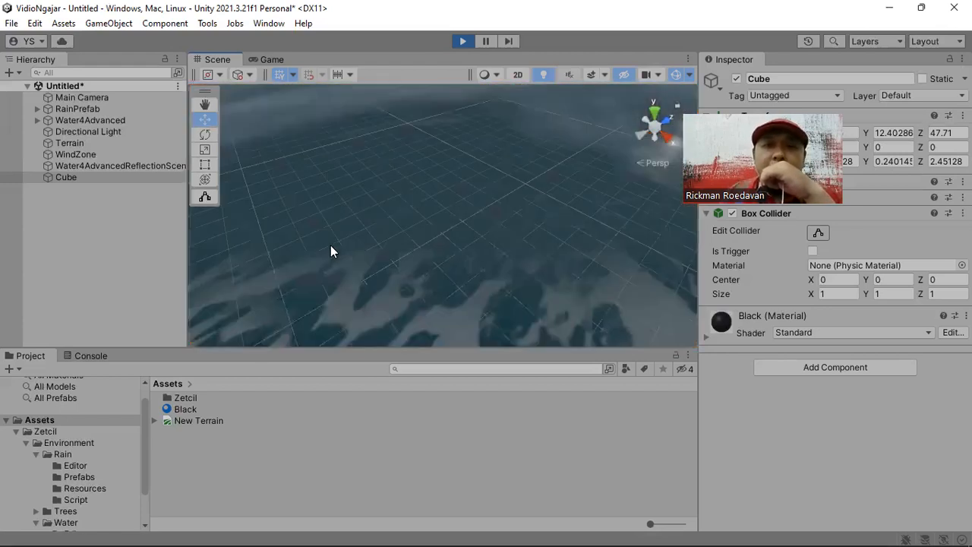
scroll(331, 247, "down", 3)
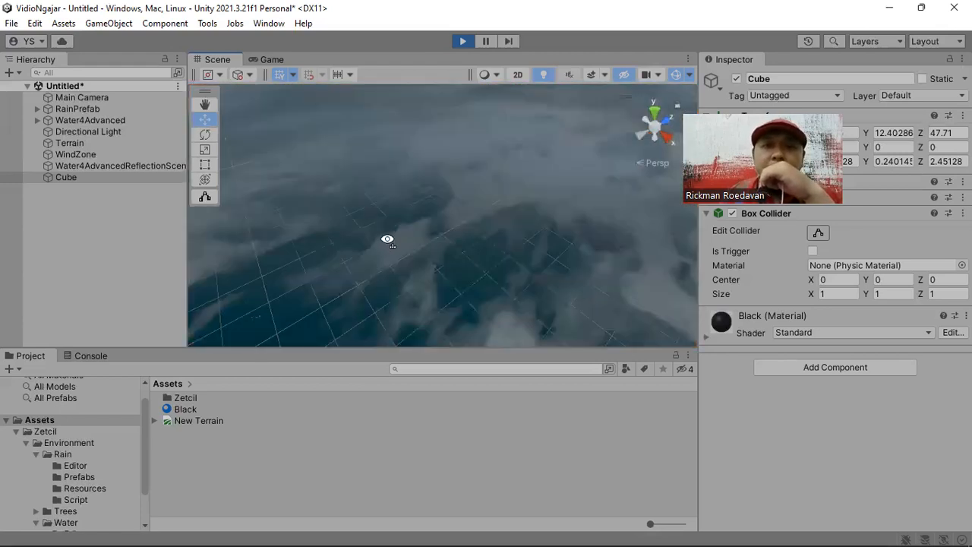
left_click_drag(388, 240, 389, 164, "alt")
right_click_drag(534, 175, 467, 161)
right_click_drag(370, 215, 484, 203)
mouse_move(397, 227)
right_mouse_down()
mouse_move(481, 225)
mouse_move(482, 214)
mouse_move(508, 239)
mouse_move(558, 257)
mouse_move(538, 214)
right_mouse_up()
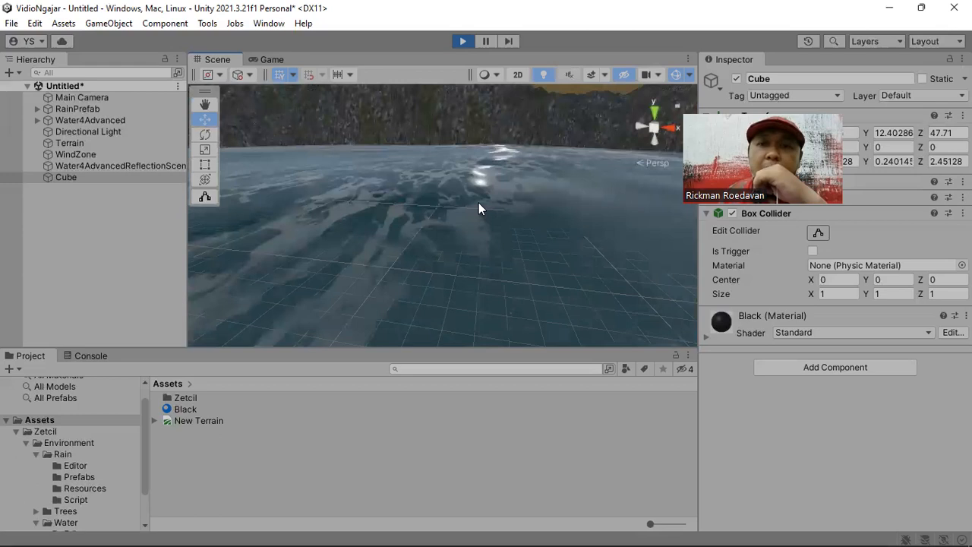
mouse_move(534, 224)
right_mouse_down()
mouse_move(539, 278)
mouse_move(534, 225)
right_mouse_up()
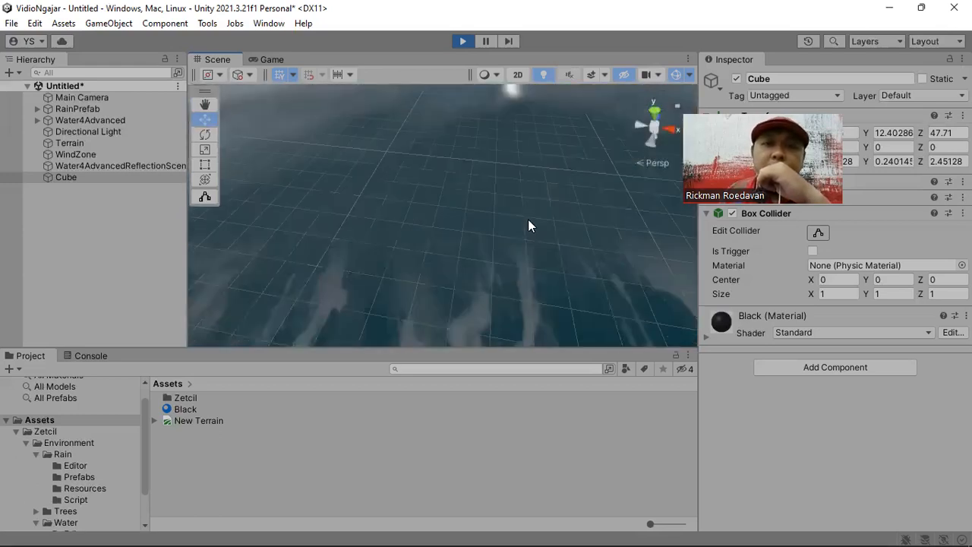
scroll(529, 220, "up", 4)
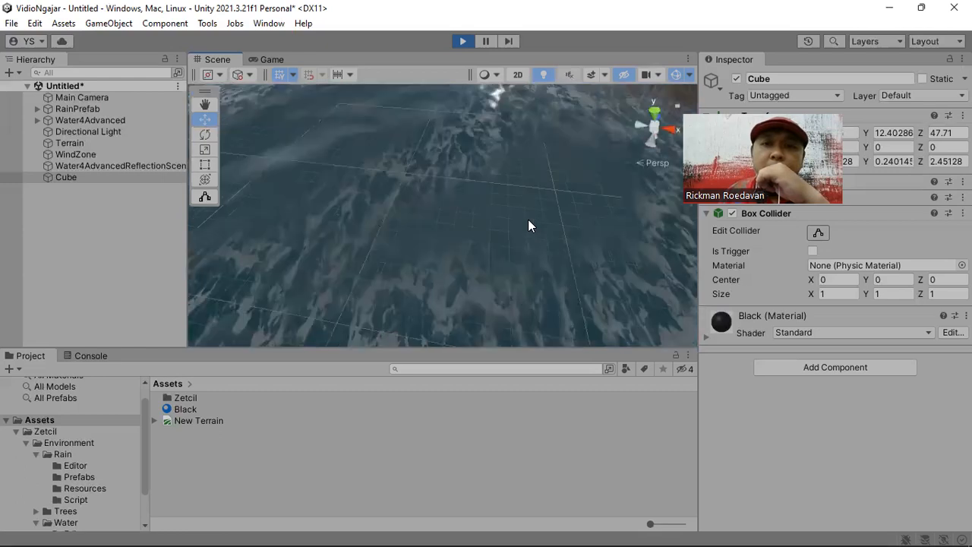
scroll(528, 219, "down", 3)
scroll(509, 202, "down", 3)
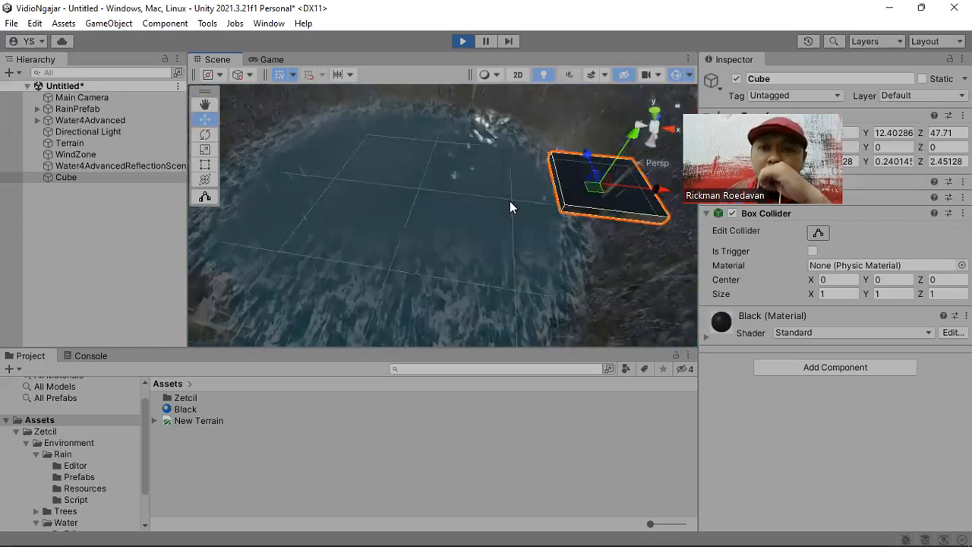
- Inspect the rain hitting the slab once more from close up, and stop the running scene
middle_click_drag(515, 206, 450, 223)
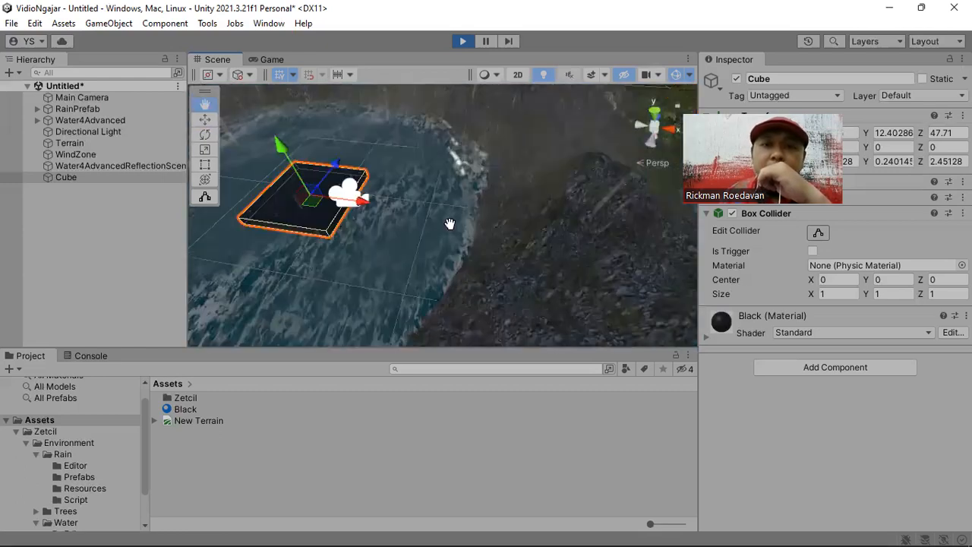
key("f")
scroll(461, 189, "up", 5)
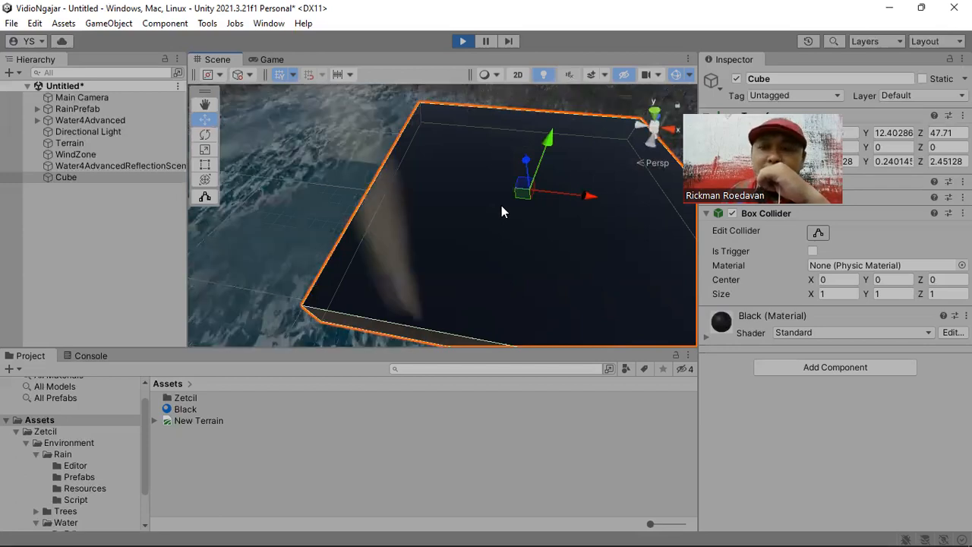
left_click(463, 42)
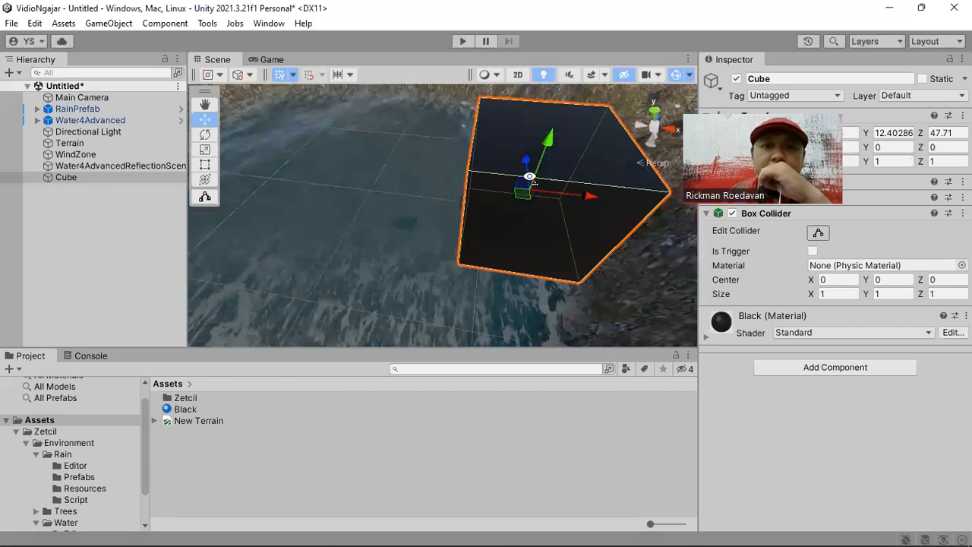
- Scale the black cube into a broad flat slab, about 16.84 along X and Z and 0.53 high in Y
scroll(564, 209, "down", 8)
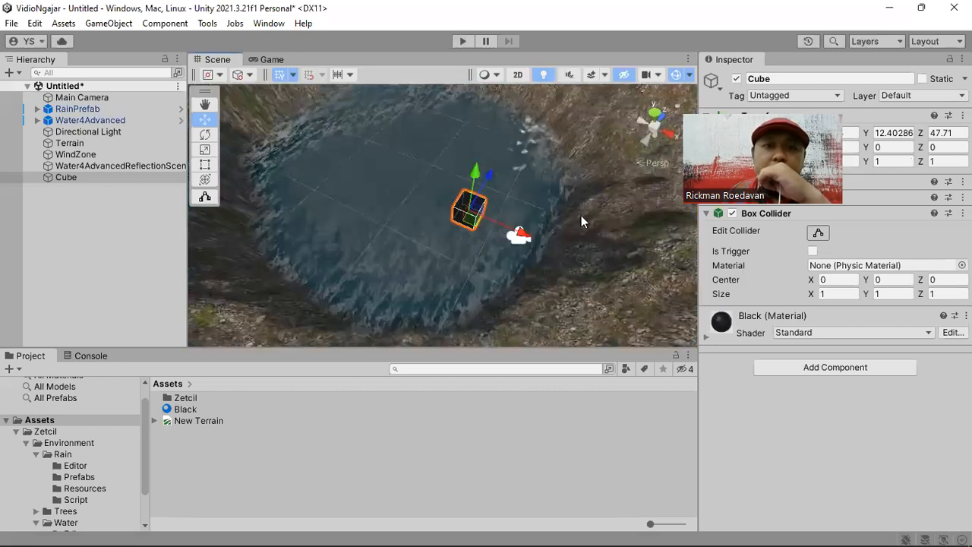
left_click_drag(582, 216, 411, 190, "alt")
middle_click_drag(599, 225, 531, 228)
right_click_drag(531, 228, 466, 175)
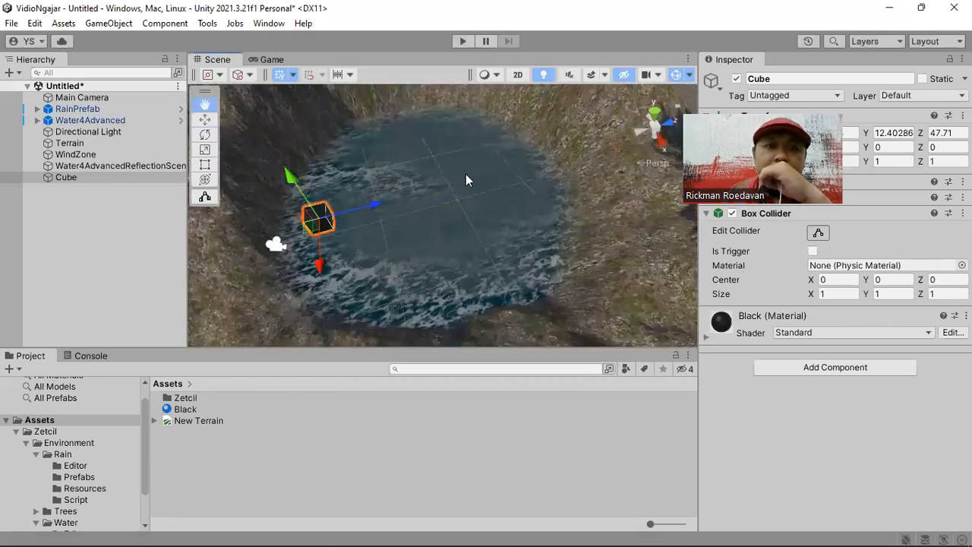
left_click(206, 148)
left_click_drag(334, 175, 459, 139)
left_click_drag(353, 221, 350, 141)
left_click_drag(336, 174, 338, 193)
- Move the slab down to the pool's surface and over its middle, at about Y 4.49 and Z 57.28
left_click(204, 119)
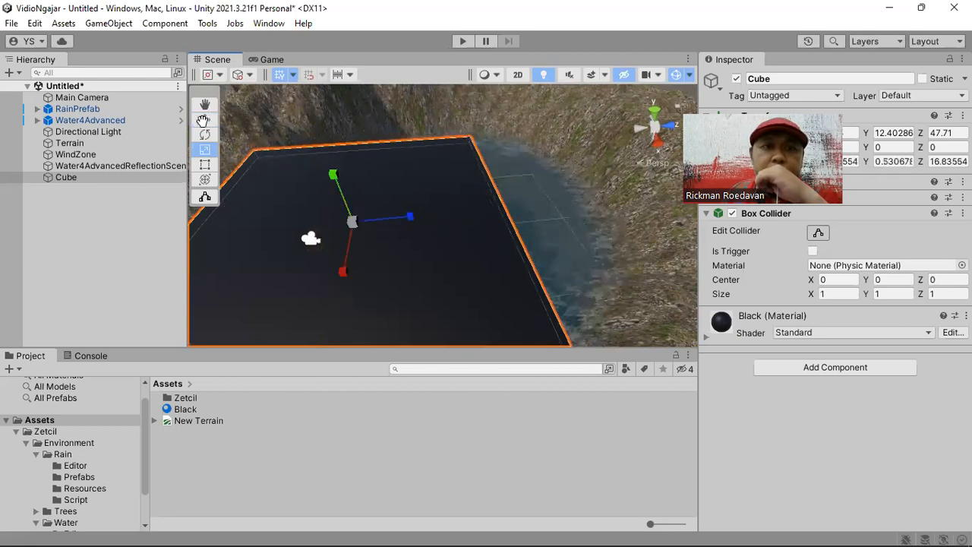
left_click_drag(334, 178, 368, 260)
left_click_drag(379, 339, 380, 254)
left_click_drag(438, 211, 525, 215)
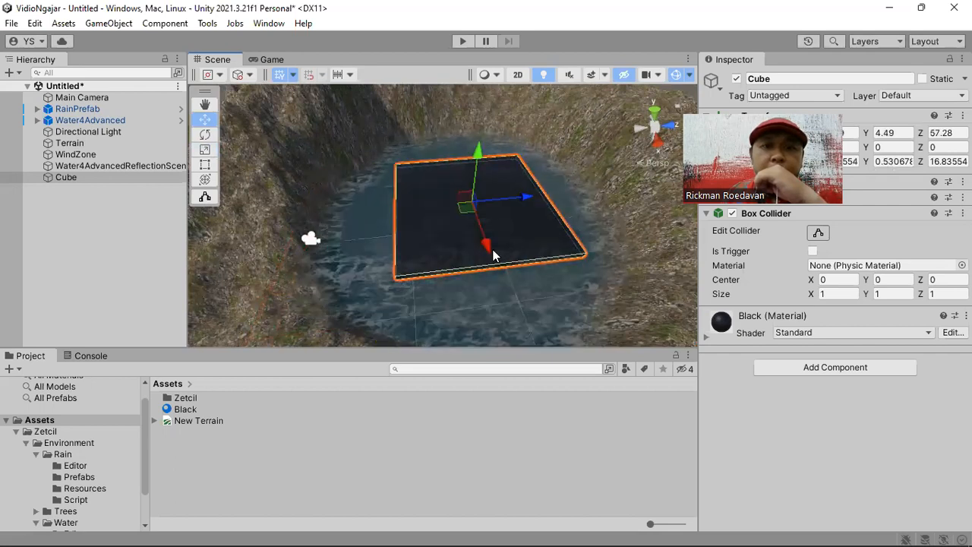
- Enlarge the slab uniformly to about 32.76 along X and Z, and position it at Y 4.1 just beneath the water surface
left_click(204, 149)
left_click_drag(460, 199, 473, 172)
left_click(204, 119)
right_click_drag(474, 174, 491, 210)
scroll(452, 117, "up", 5)
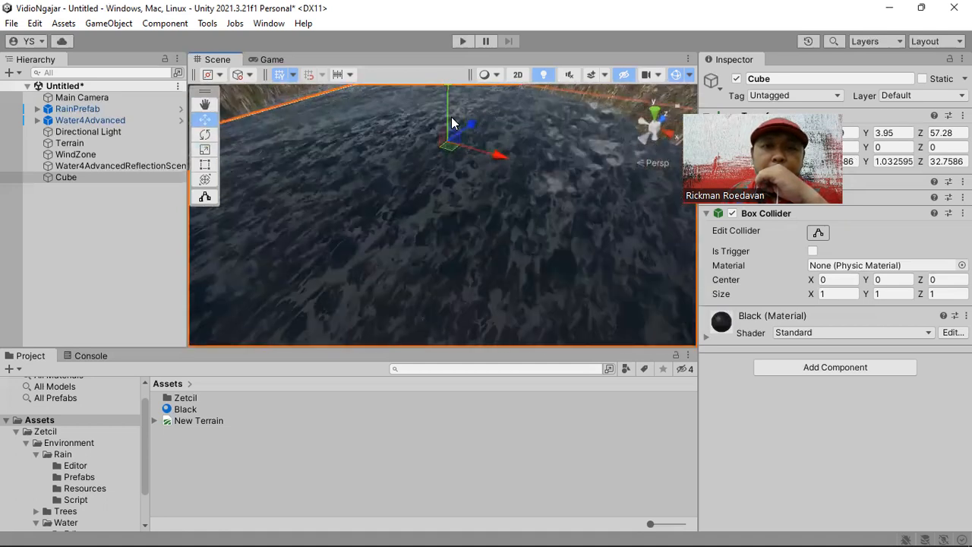
left_click_drag(446, 112, 445, 111)
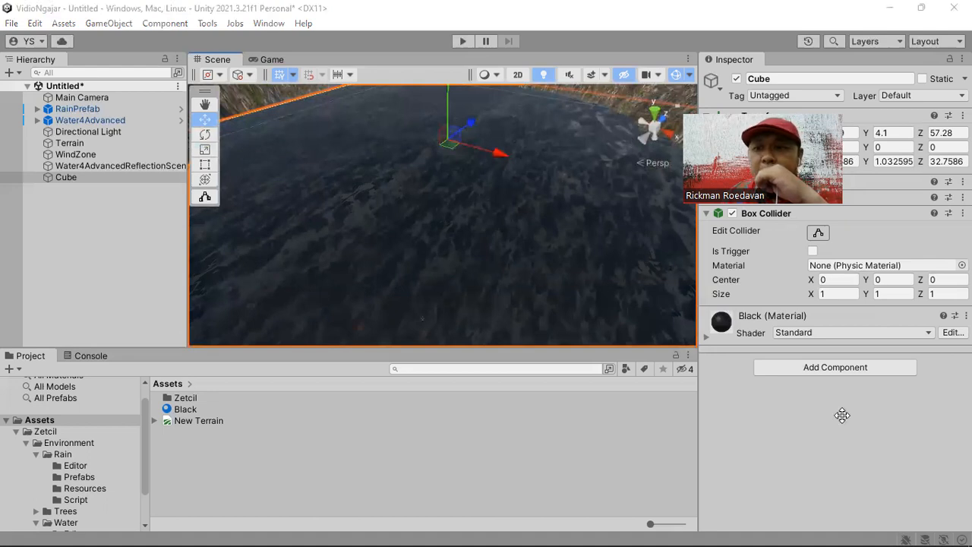
- Hide the slab by disabling its Mesh Renderer
left_click(732, 197)
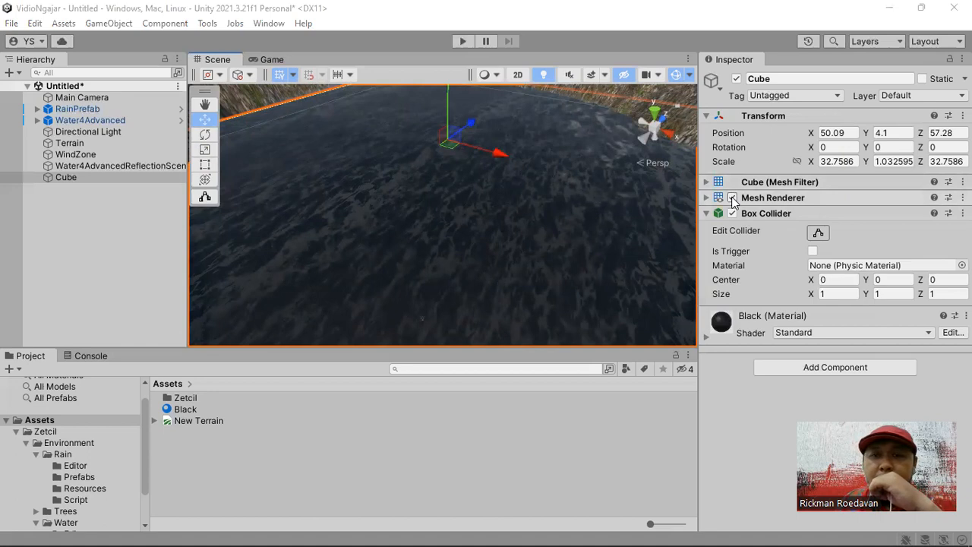
left_click(732, 197)
right_click_drag(606, 228, 475, 206)
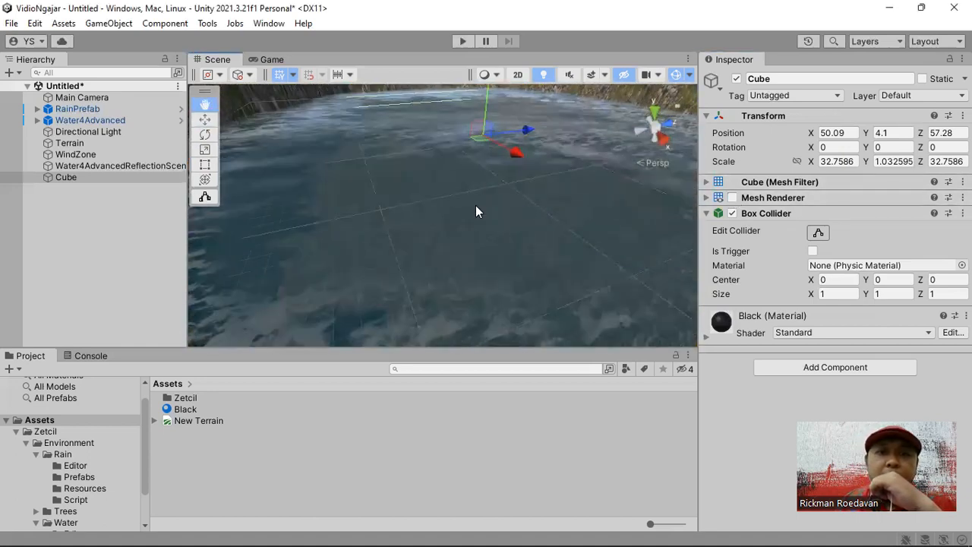
middle_click_drag(527, 166, 527, 249)
- Run the scene and examine the raindrop splashes on the pool's water surface up close and from farther away
left_click(460, 40)
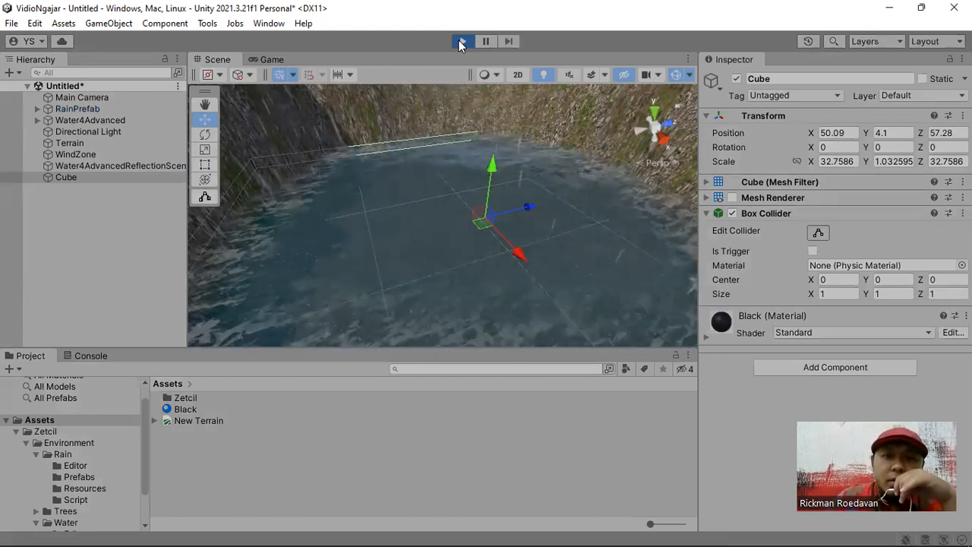
right_click_drag(458, 184, 446, 233)
scroll(452, 265, "up", 2)
scroll(453, 272, "up", 5)
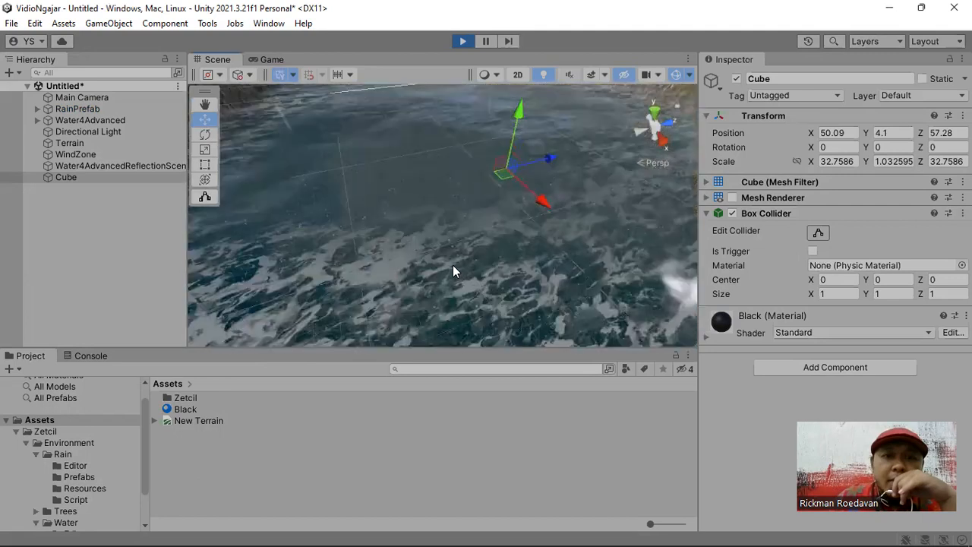
right_click_drag(480, 265, 441, 196)
right_click_drag(487, 233, 498, 234)
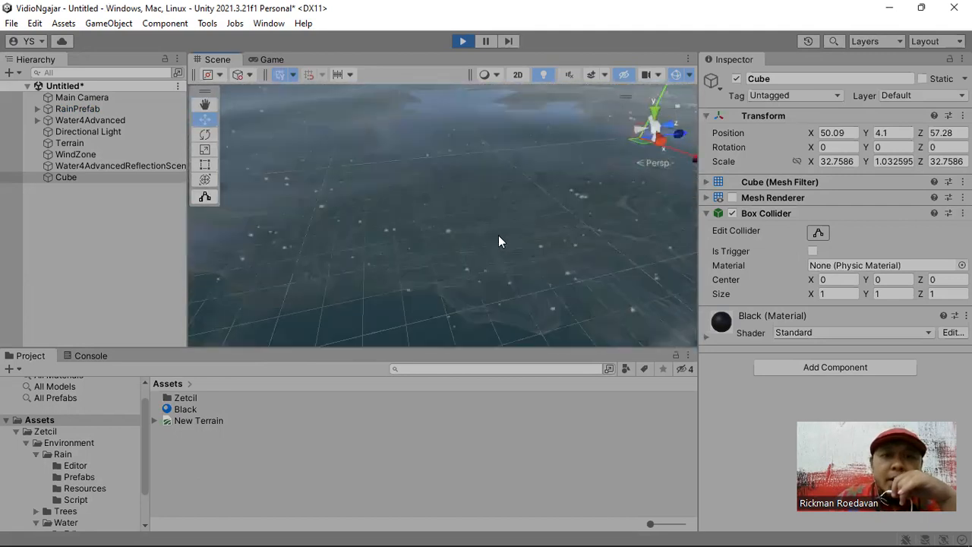
scroll(498, 235, "down", 5)
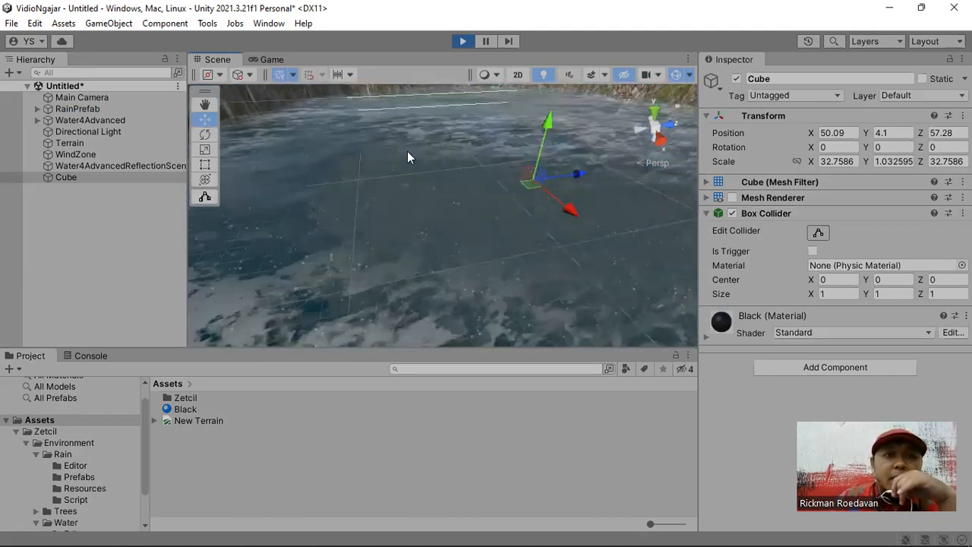
- Align the Main Camera with the current scene view over the water
double_click(137, 99)
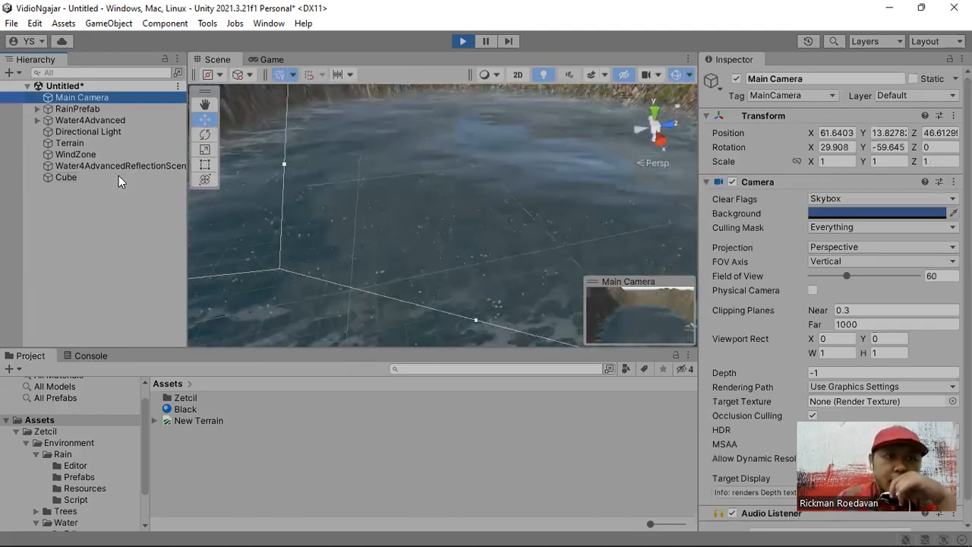
left_click(108, 23)
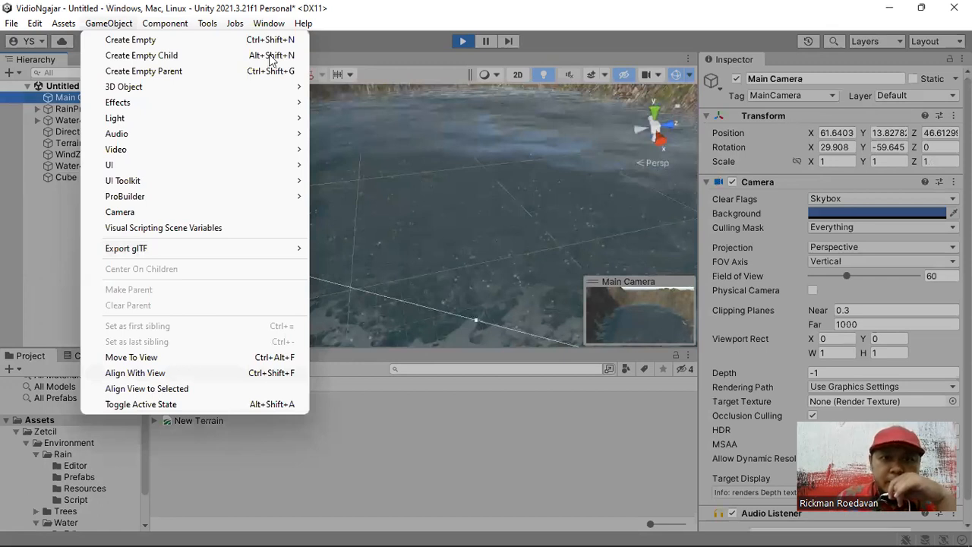
left_click(135, 373)
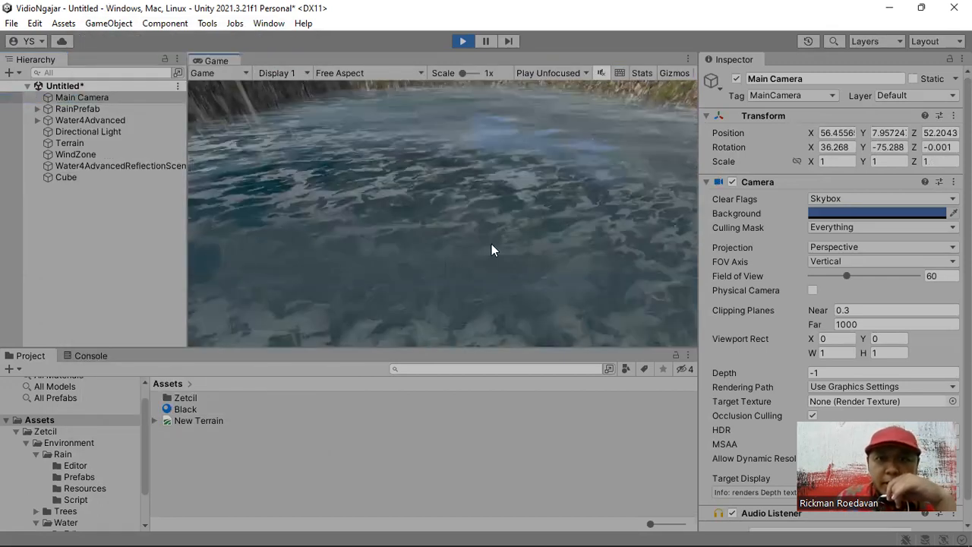
- Float the Game view as its own window and enlarge it to full size to examine the rain hitting the water
left_click_drag(216, 61, 265, 113)
left_click(727, 111)
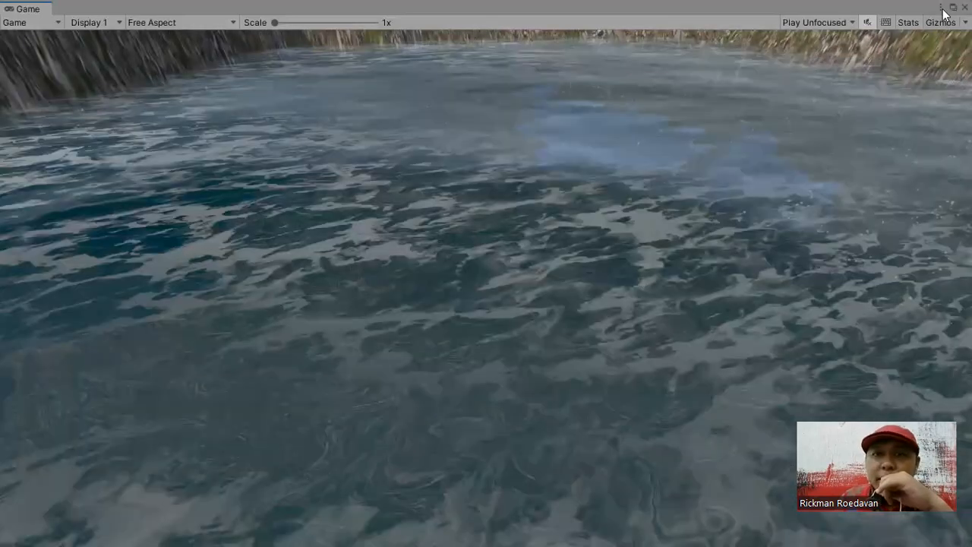
left_click(953, 7)
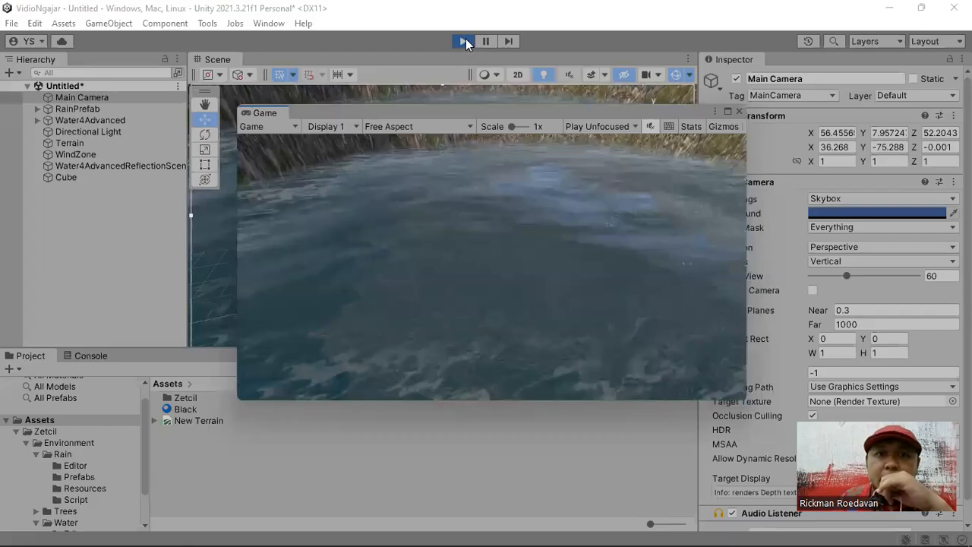
- Stop the running scene and dock the Game view back beside the Scene view
left_click(463, 41)
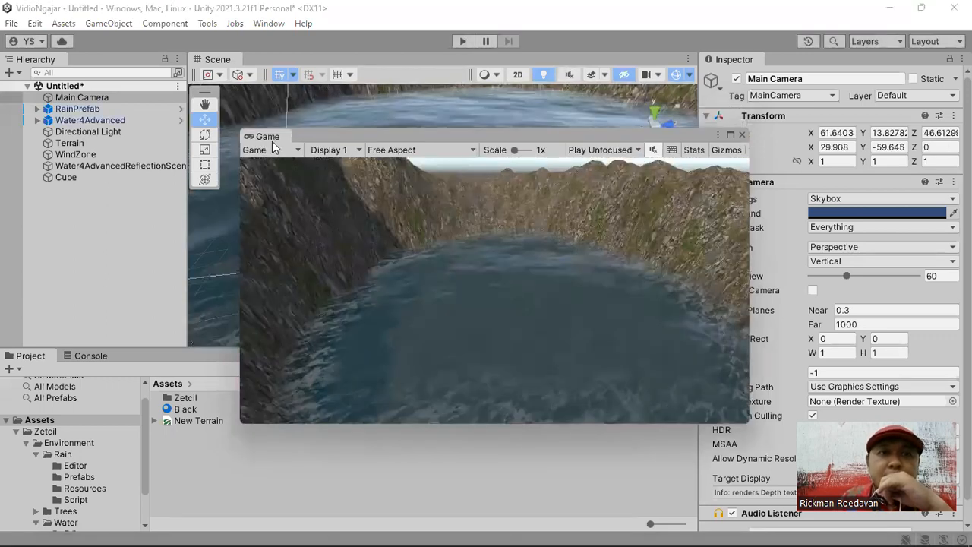
left_click_drag(272, 141, 249, 75)
left_click(224, 61)
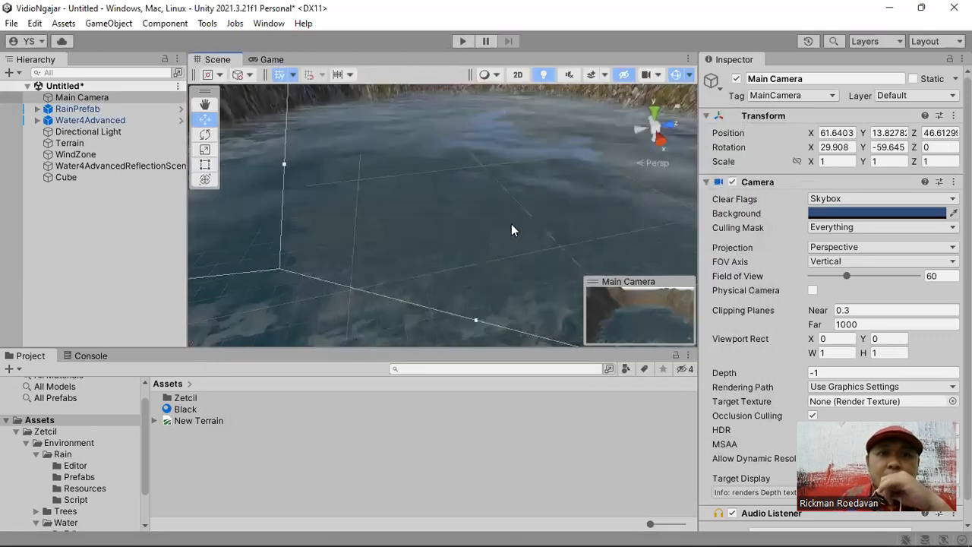
scroll(497, 219, "down", 5)
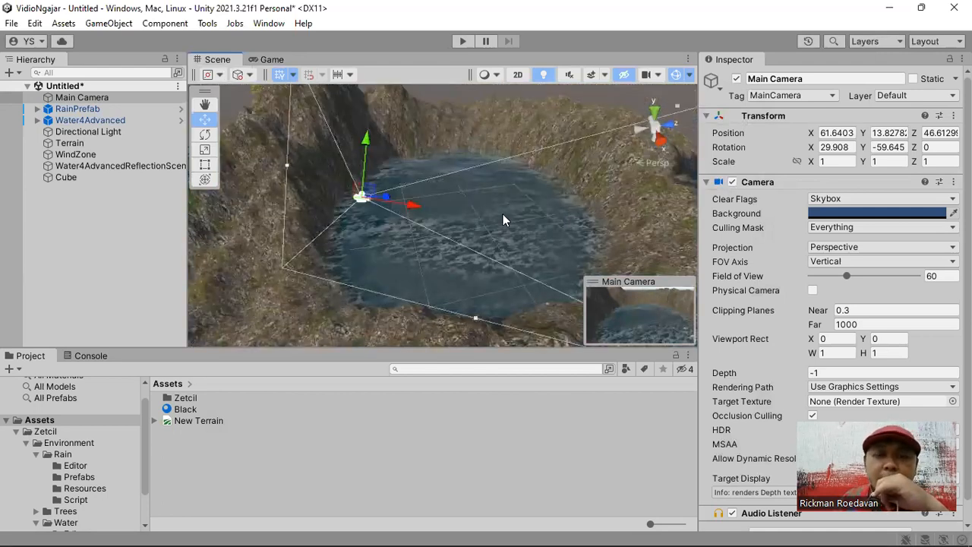
left_click_drag(491, 221, 490, 268, "alt")
left_click_drag(417, 243, 446, 262, "alt")
scroll(446, 263, "down", 1)
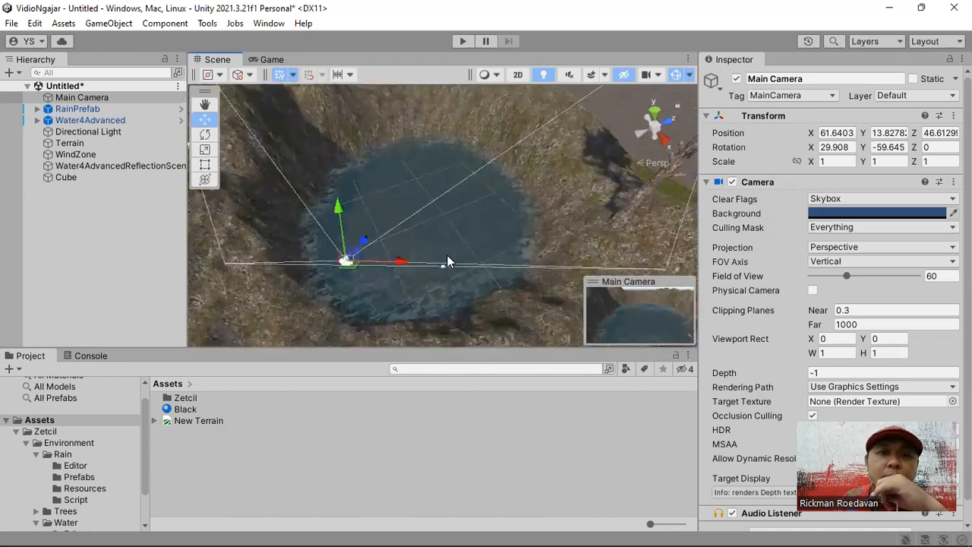